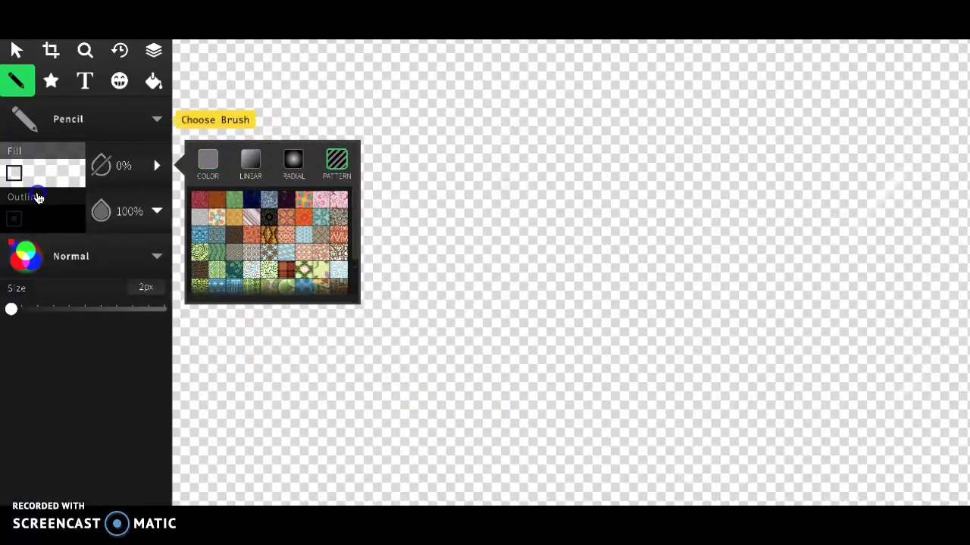
Pick a linear rainbow gradient for the fill and spray a rough ring on the canvas with the 70 px Spraypaint brush
left_click(42, 189)
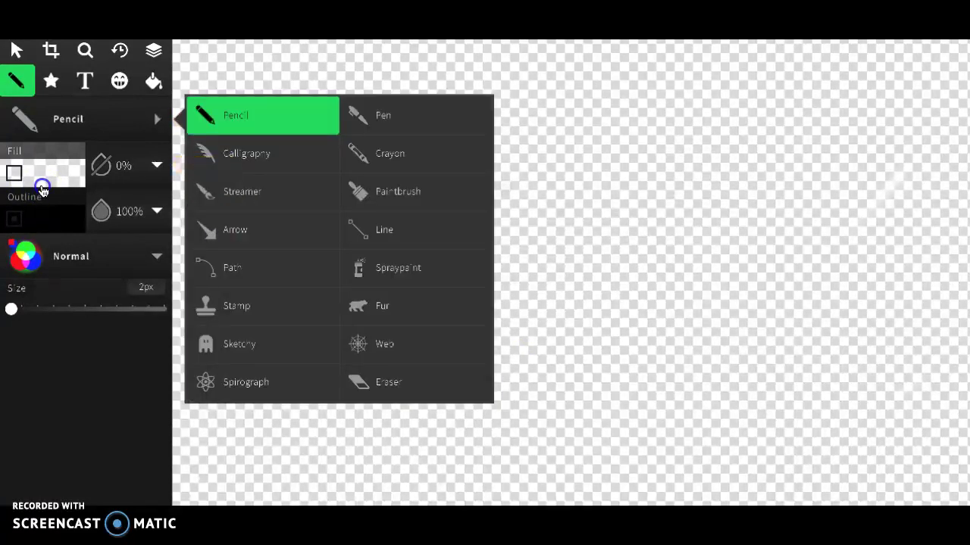
left_click(14, 174)
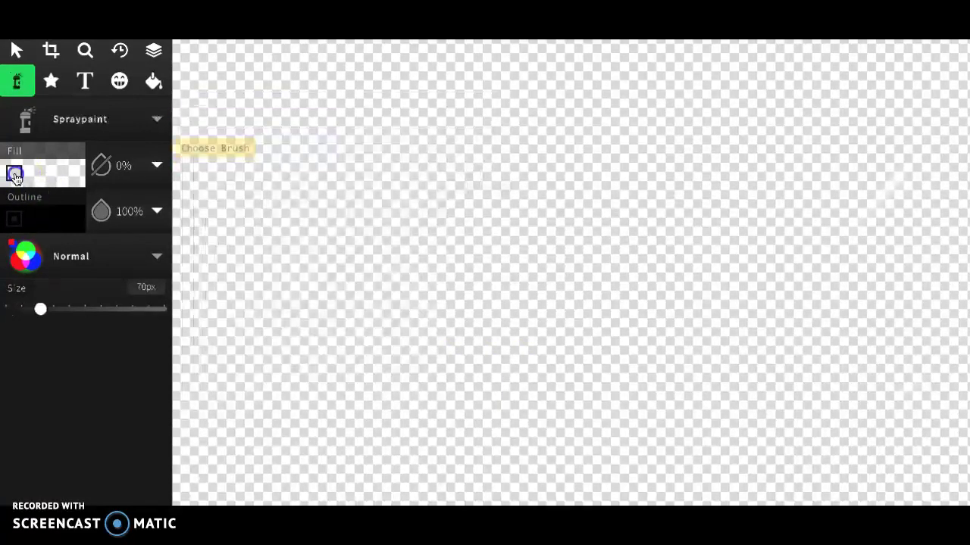
left_click(50, 153)
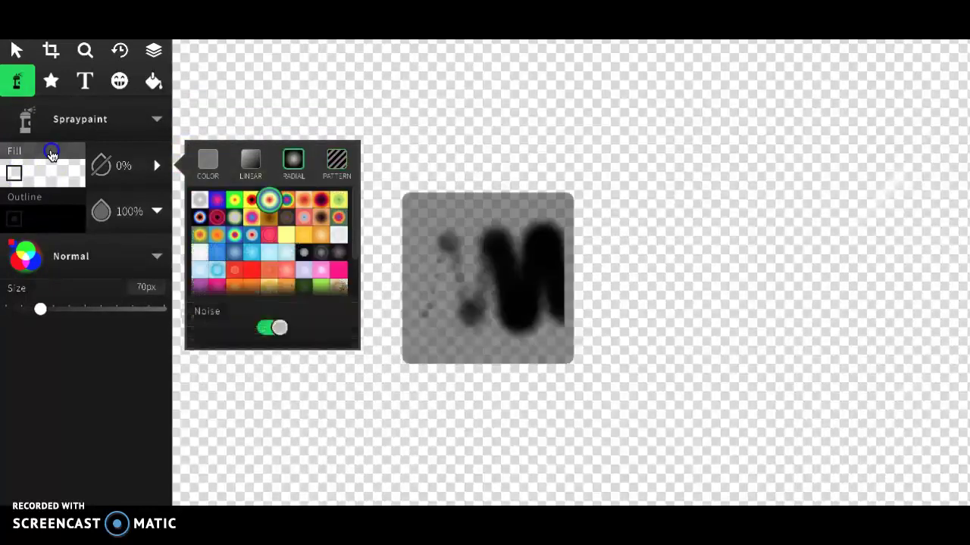
left_click(58, 180)
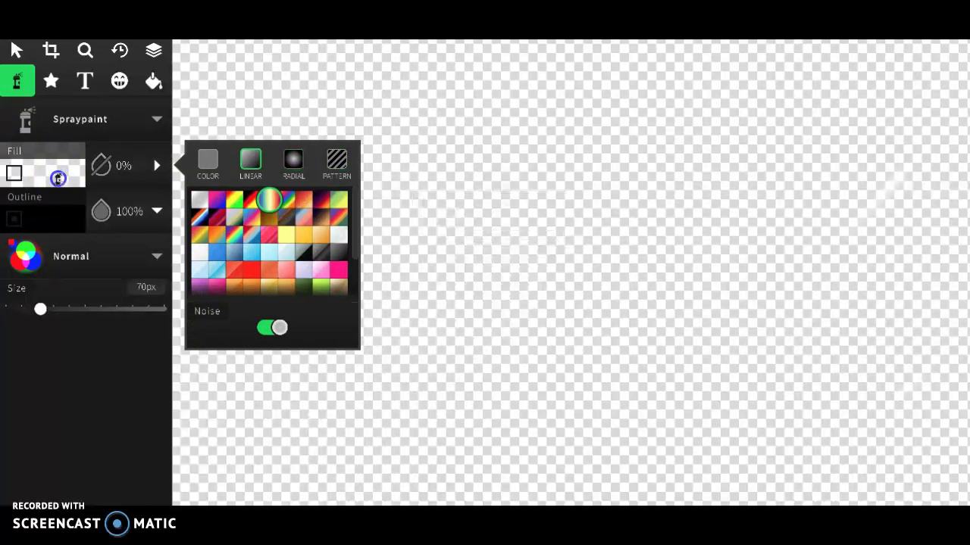
mouse_move(479, 280)
left_mouse_down()
mouse_move(304, 307)
mouse_move(517, 249)
mouse_move(328, 315)
left_mouse_up()
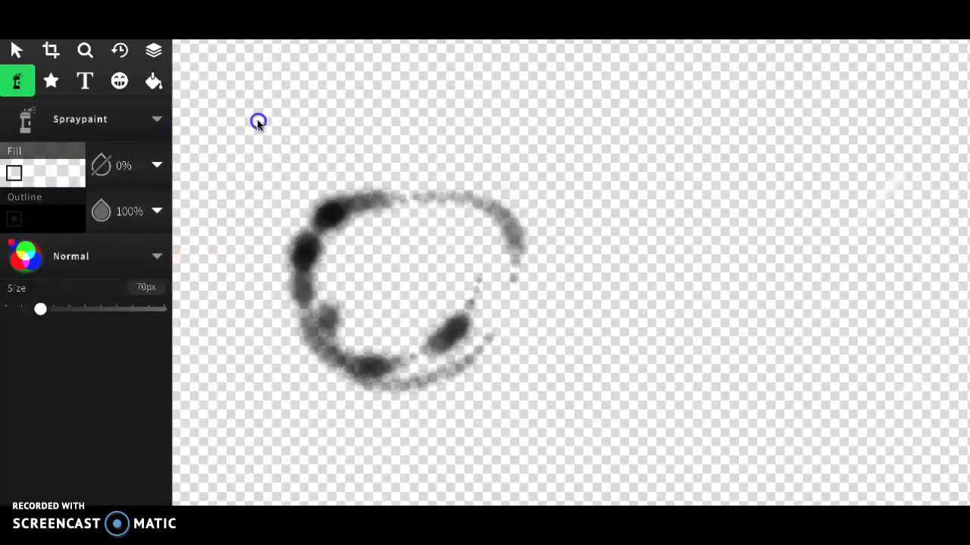
Erase most of the sprayed ring with the 53 px Eraser
left_click(99, 119)
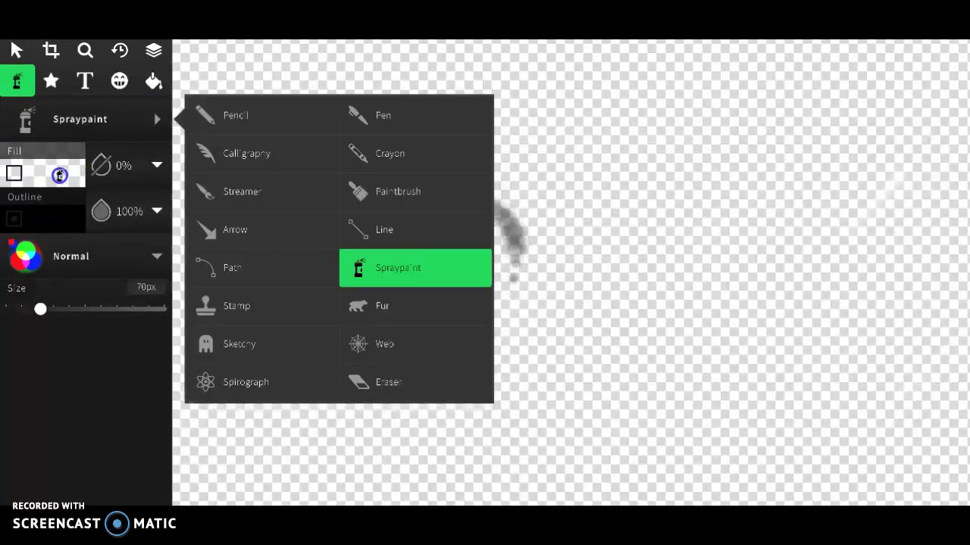
left_click(389, 381)
mouse_move(469, 368)
left_mouse_down()
mouse_move(365, 373)
mouse_move(320, 320)
mouse_move(327, 220)
left_mouse_up()
Draw the outline of the dog's drooping ear freehand with the 2 px Pencil
left_click(52, 112)
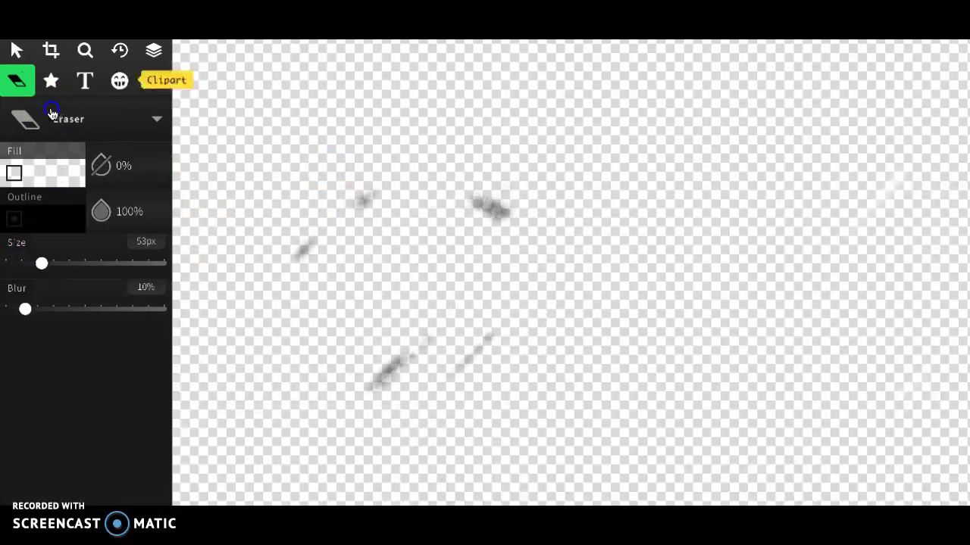
left_click(50, 114)
left_click(411, 255)
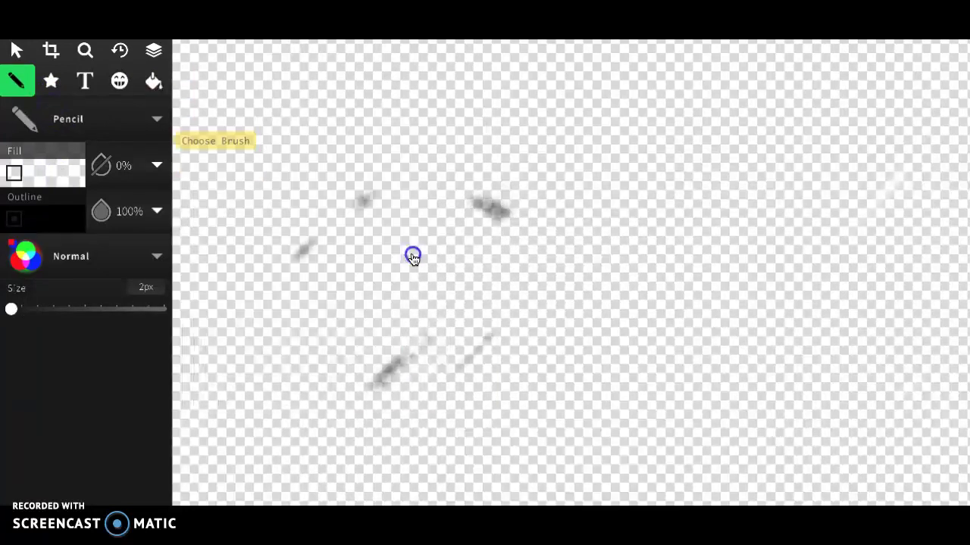
left_click(56, 161)
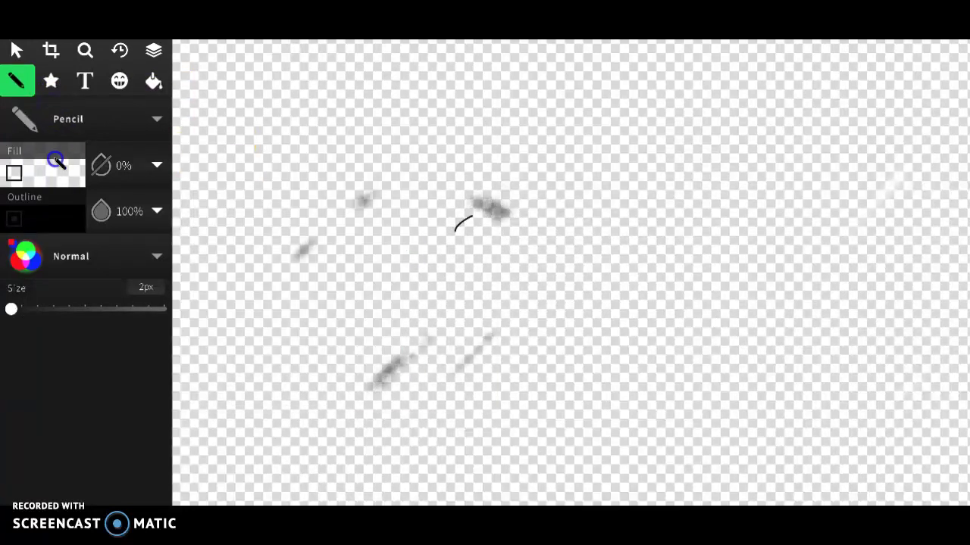
left_click_drag(455, 231, 443, 284)
mouse_move(441, 331)
left_mouse_down()
mouse_move(431, 372)
mouse_move(527, 284)
left_mouse_up()
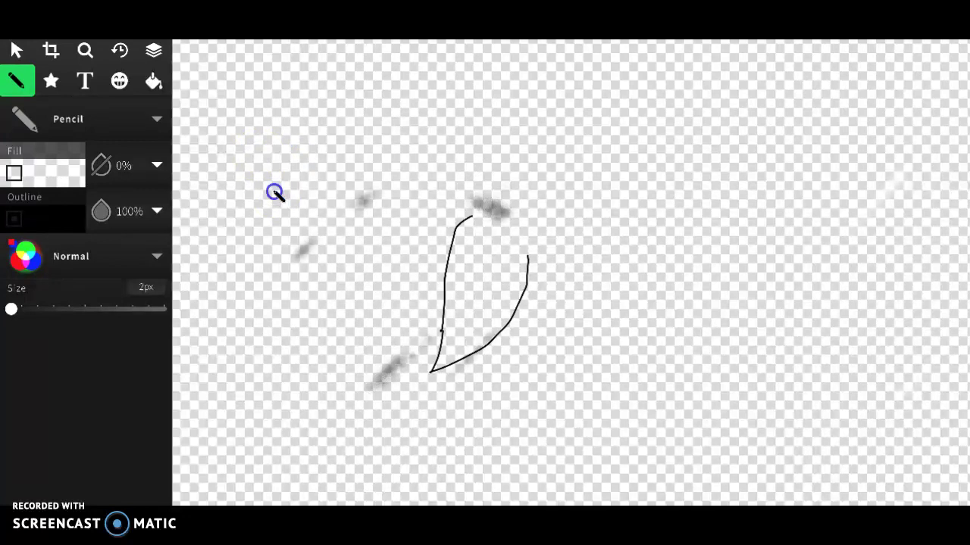
left_click(274, 192)
Try a long curve from the top of the ear as the head line and erase it with the 53 px Eraser
left_click_drag(472, 216, 814, 274)
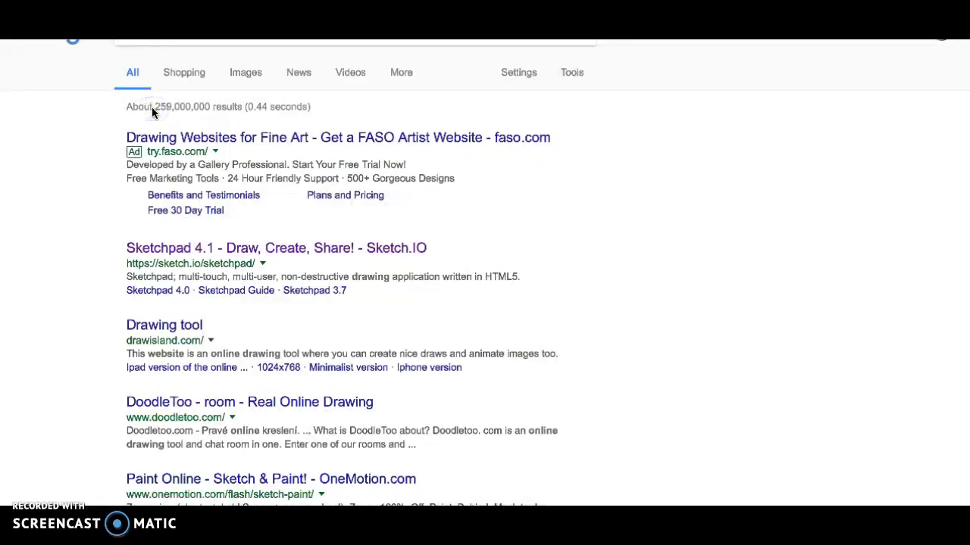
left_click(394, 395)
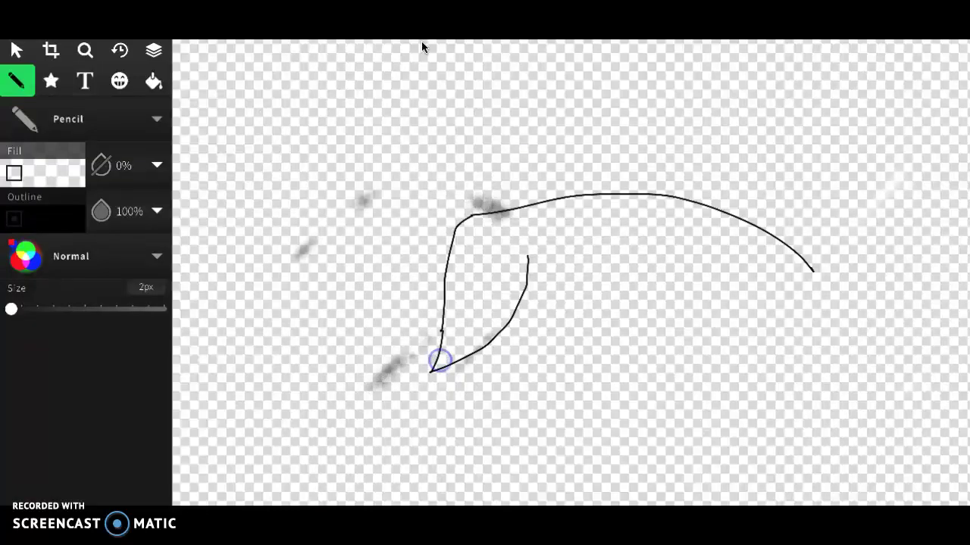
left_click(134, 119)
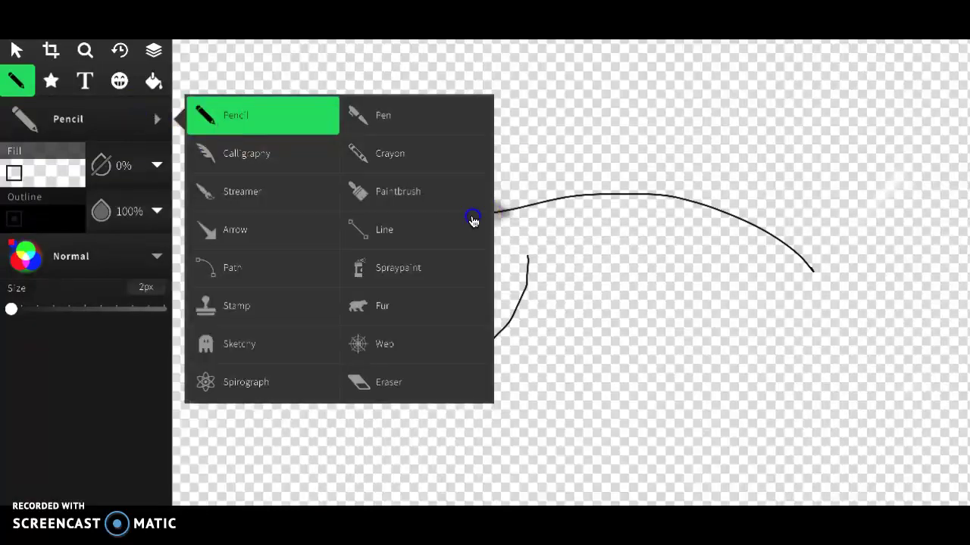
left_click(389, 383)
left_click(456, 233)
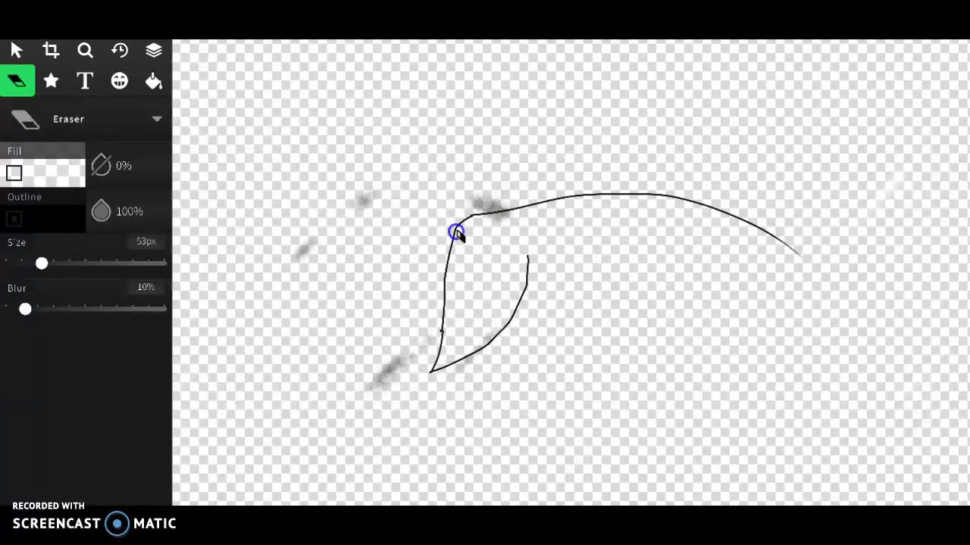
left_click(446, 285)
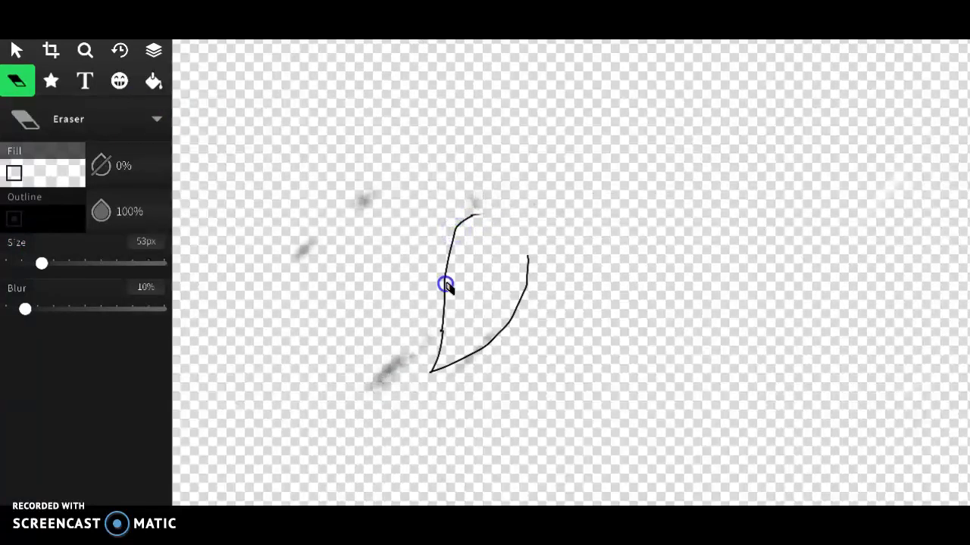
left_click(443, 334)
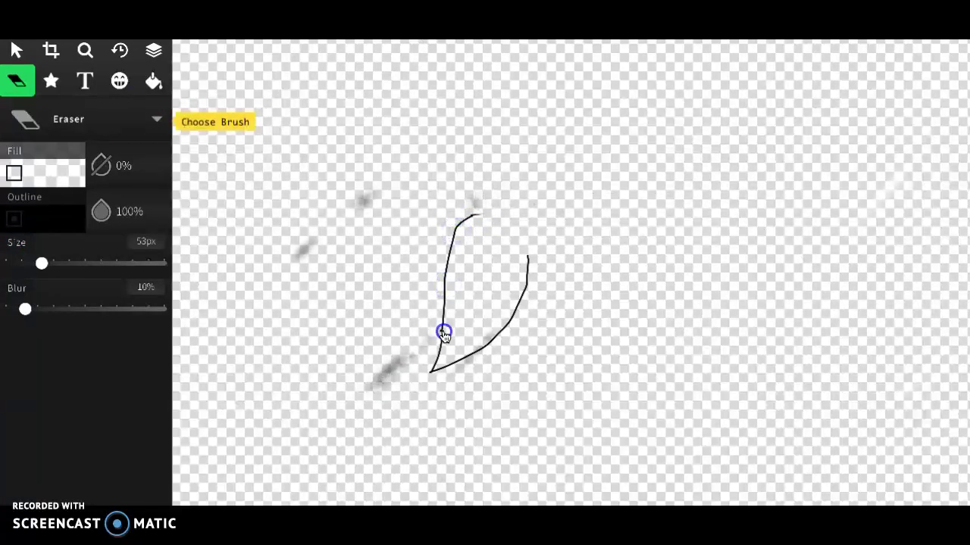
left_click(431, 373)
Draw the dog's head and snout outline from the ear, plus the front and back neck lines, with the 2 px Pencil
mouse_move(471, 217)
left_mouse_down()
mouse_move(569, 190)
mouse_move(684, 250)
mouse_move(706, 290)
left_mouse_up()
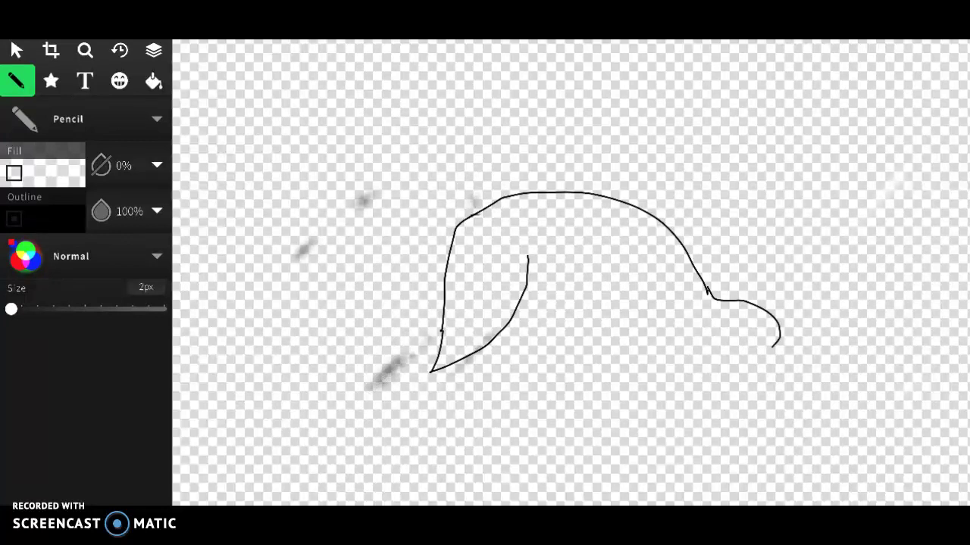
left_click_drag(638, 362, 589, 456)
left_click_drag(485, 347, 409, 469)
left_click(447, 467)
left_click(415, 379)
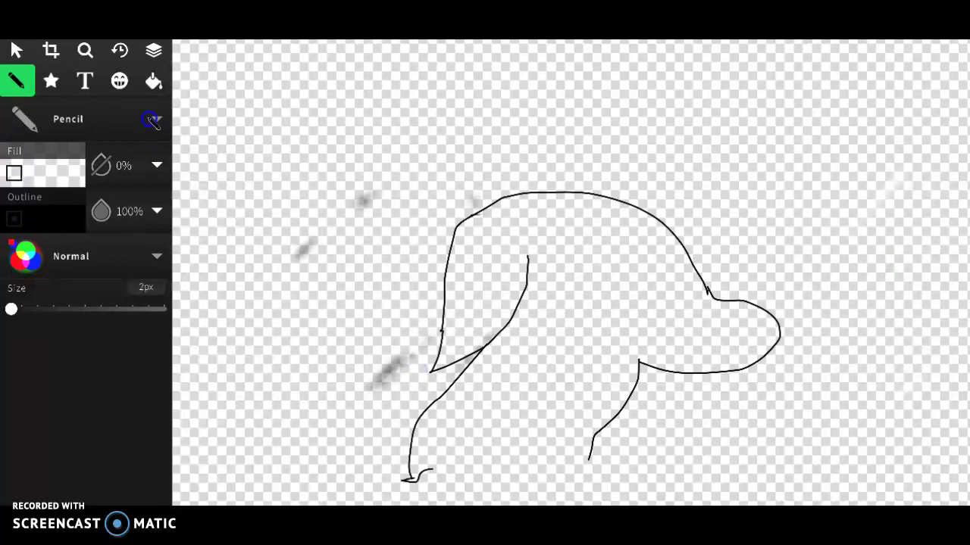
Close the base of the neck with a jagged zigzag fur edge using the Pencil
left_click(276, 122)
left_click(469, 218)
mouse_move(589, 459)
left_mouse_down()
mouse_move(546, 482)
mouse_move(549, 458)
left_mouse_up()
mouse_move(430, 471)
left_mouse_down()
mouse_move(439, 491)
mouse_move(478, 472)
mouse_move(496, 494)
mouse_move(514, 466)
mouse_move(532, 467)
mouse_move(538, 494)
mouse_move(549, 479)
left_mouse_up()
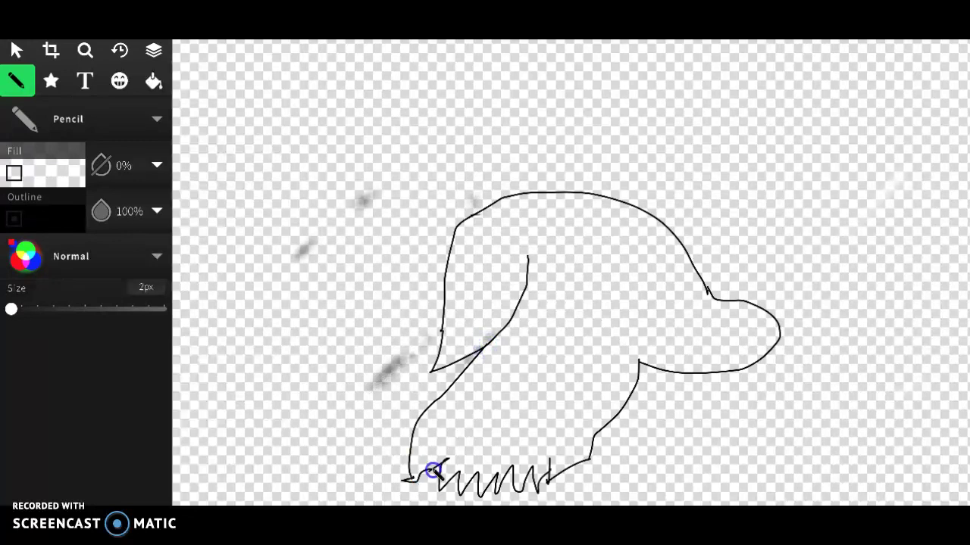
Draw the dog's facial details with the Pencil: the nose at the snout tip, the mouth line and a pointed eye
left_click_drag(755, 305, 761, 316)
left_click_drag(754, 305, 779, 327)
left_click_drag(698, 347, 749, 365)
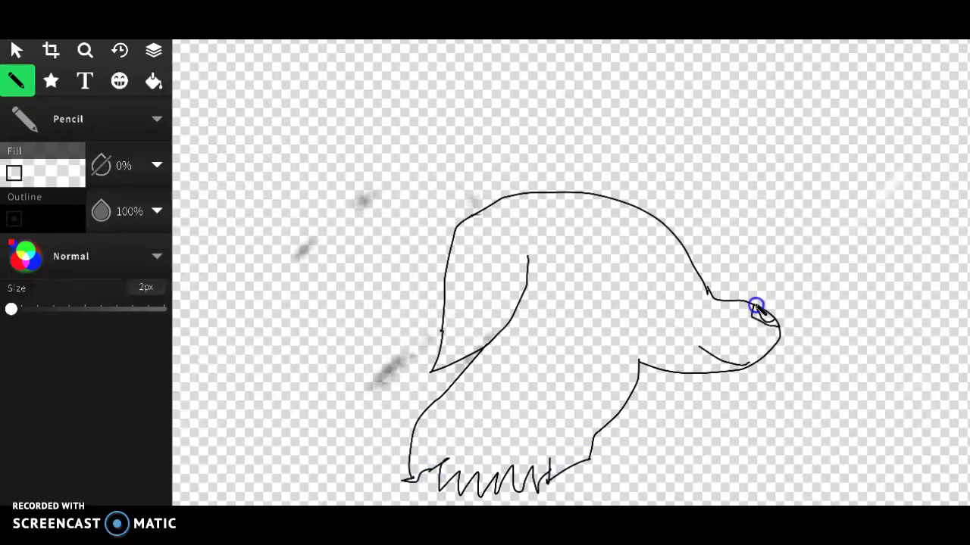
left_click(581, 288)
mouse_move(581, 286)
left_mouse_down()
mouse_move(630, 295)
mouse_move(576, 320)
left_mouse_up()
left_click(367, 242)
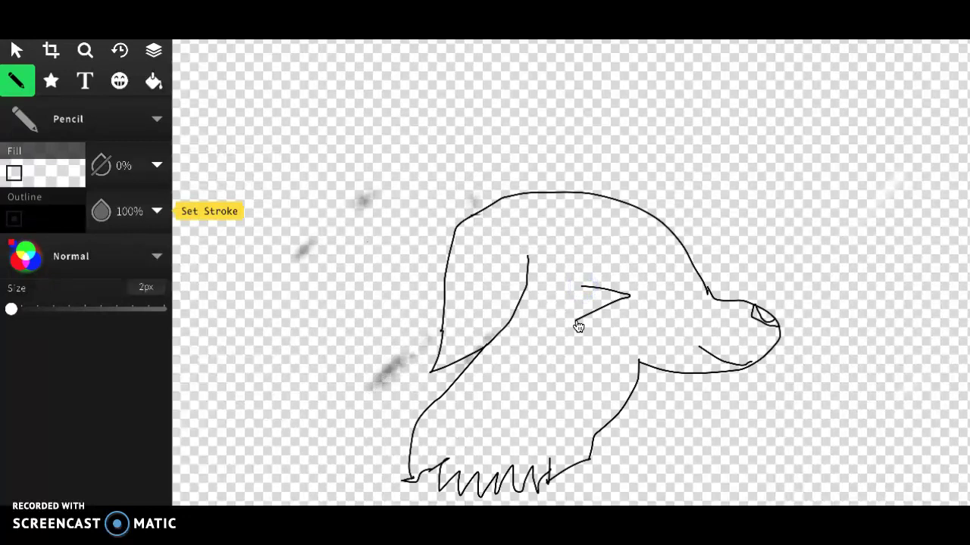
Try the 40 px Paintbrush with a dab on the ear, and set the outline colour to red ff5b5b
left_click(53, 175)
left_click(136, 112)
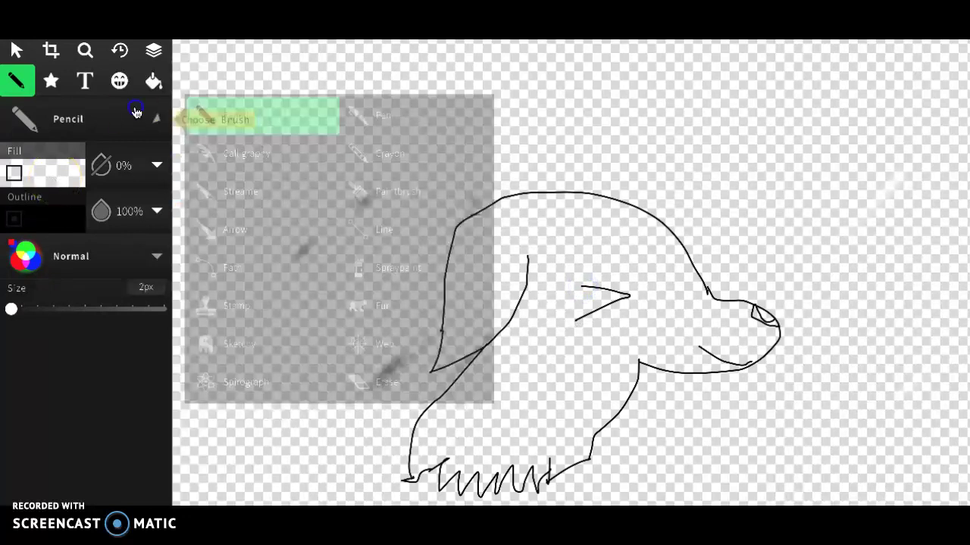
left_click(258, 324)
left_click(439, 191)
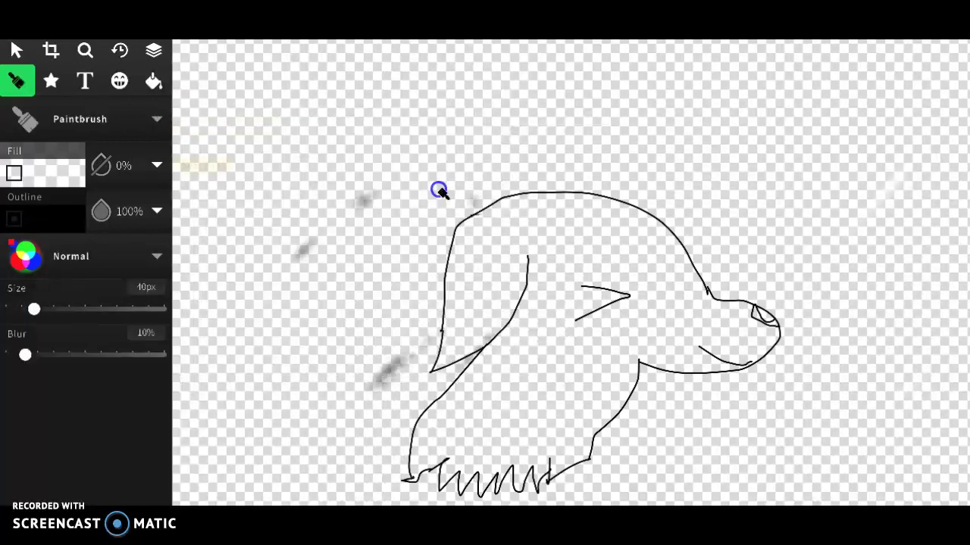
left_click(23, 173)
left_click(269, 269)
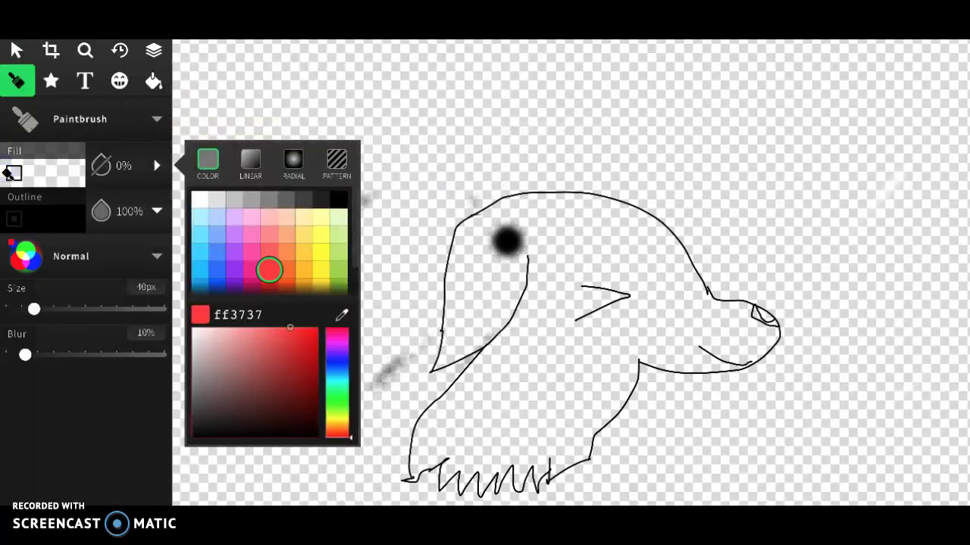
left_click(32, 205)
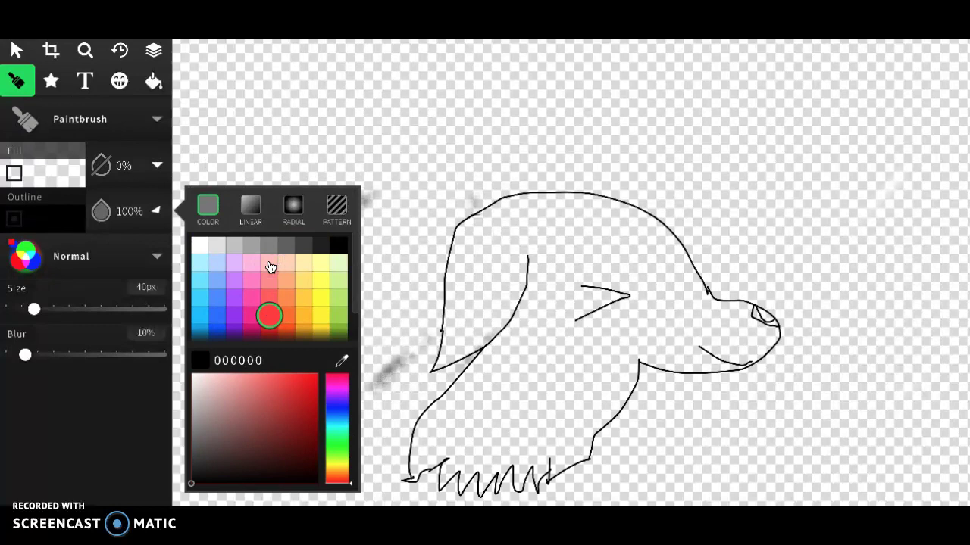
left_click(269, 315)
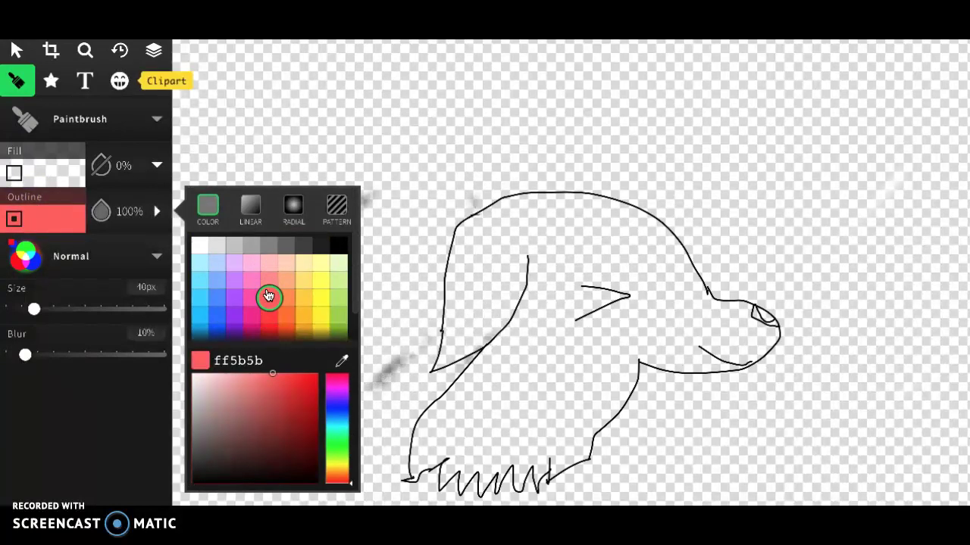
Choose the Spraypaint brush and set its outline to a linear rainbow gradient
left_click(112, 120)
left_click(112, 119)
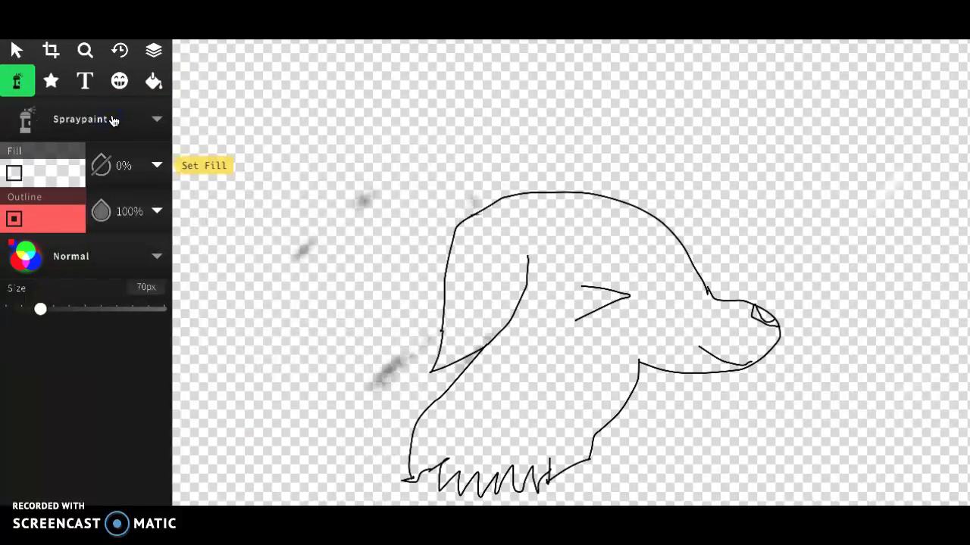
left_click(125, 211)
left_click(250, 208)
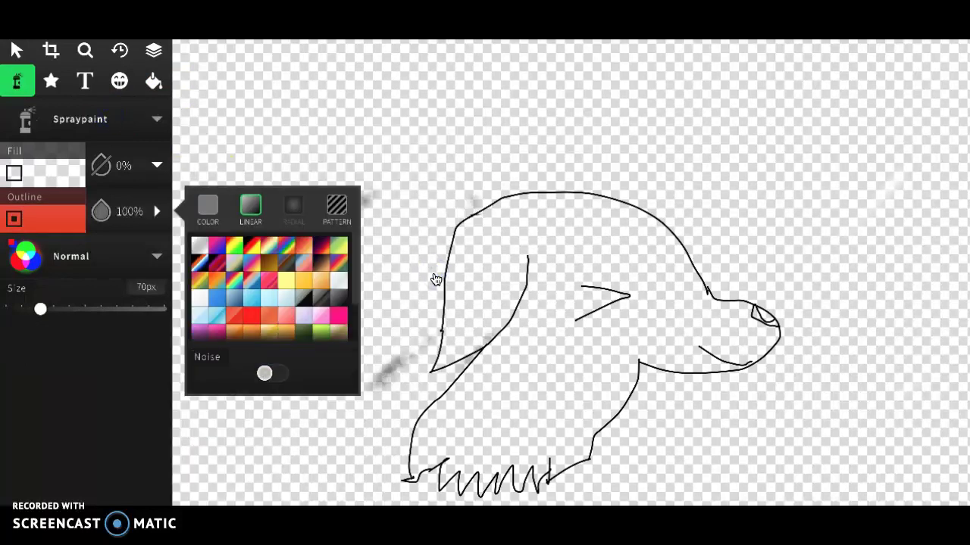
left_click(269, 246)
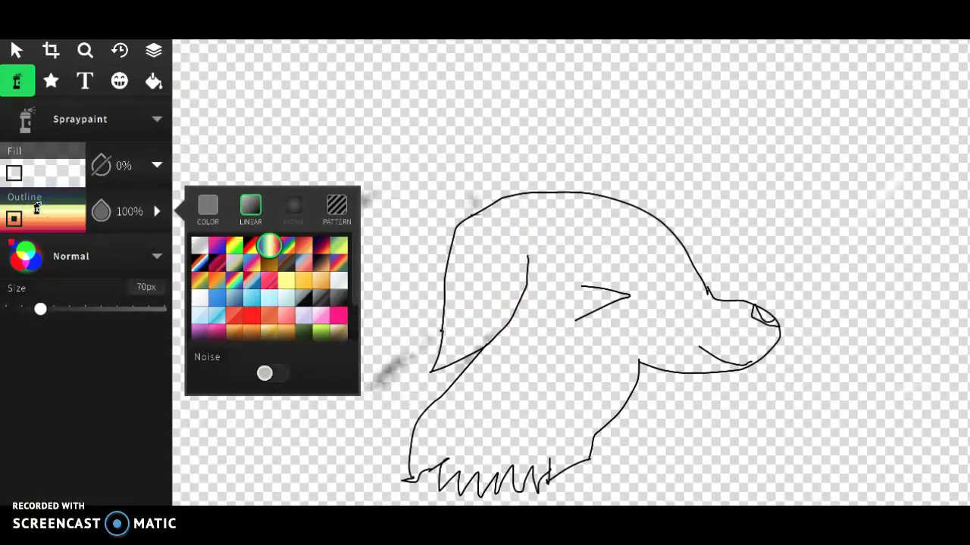
left_click(269, 235)
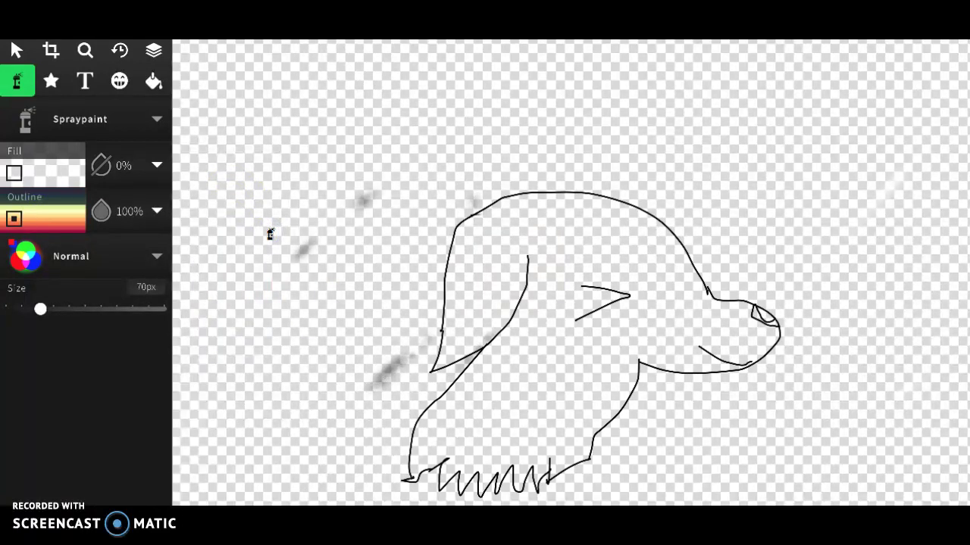
Spray rainbow-coloured strokes over the dog's neck, snout and ear with the 70 px Spraypaint brush
mouse_move(541, 347)
left_mouse_down()
mouse_move(479, 419)
mouse_move(534, 432)
left_mouse_up()
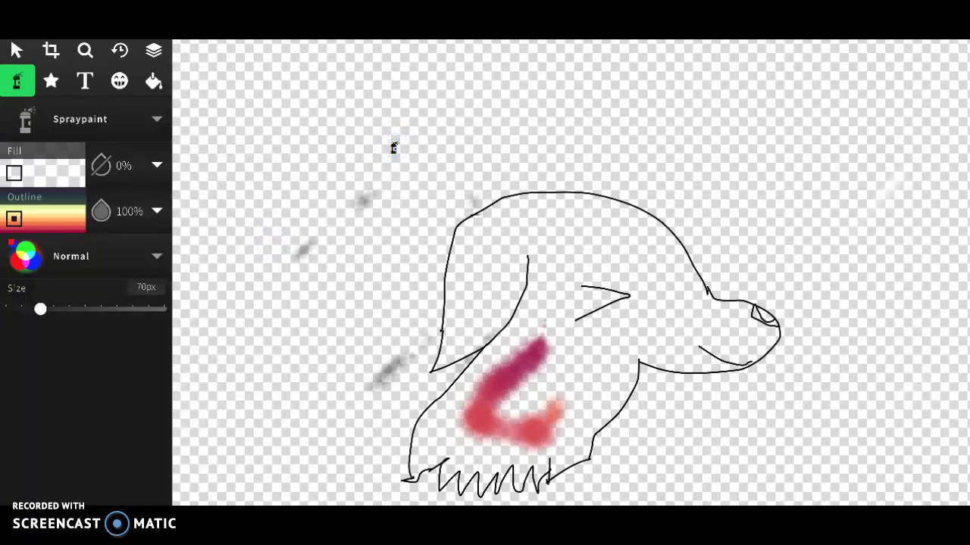
left_click_drag(567, 375, 567, 431)
mouse_move(546, 473)
left_mouse_down()
mouse_move(541, 429)
mouse_move(601, 400)
mouse_move(641, 351)
mouse_move(708, 336)
left_mouse_up()
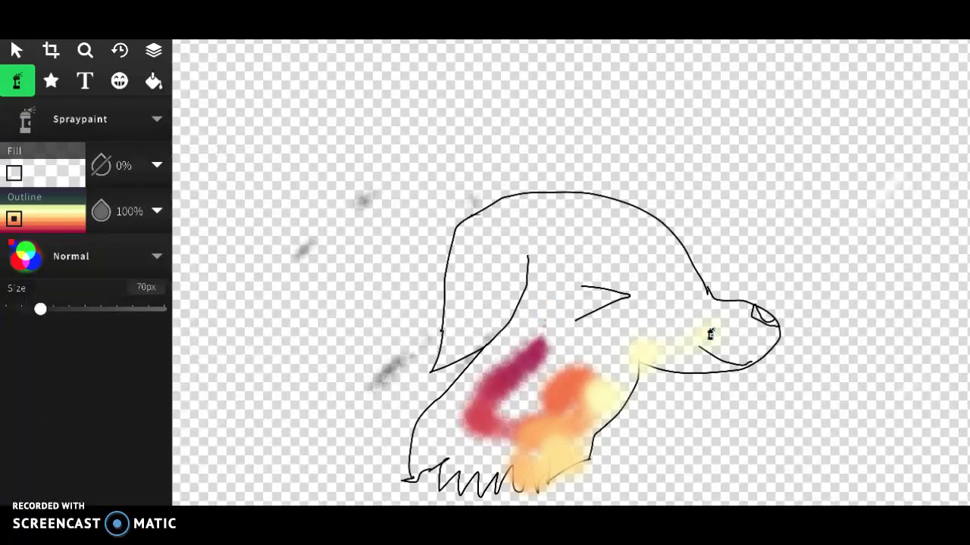
mouse_move(551, 266)
left_mouse_down()
mouse_move(635, 361)
mouse_move(504, 265)
mouse_move(523, 267)
left_mouse_up()
mouse_move(528, 375)
left_mouse_down()
mouse_move(469, 391)
mouse_move(448, 455)
mouse_move(557, 453)
left_mouse_up()
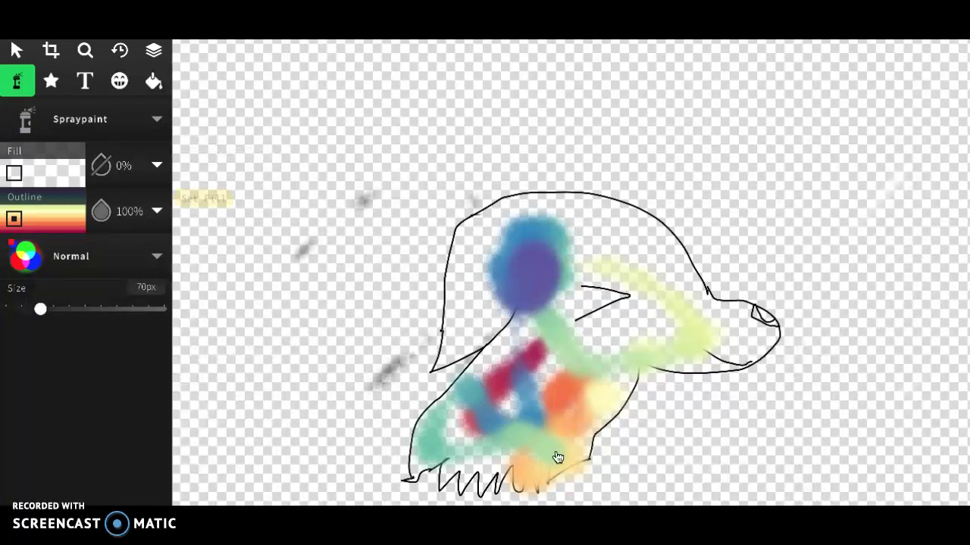
Switch to the Pencil brush, set its size to 96 px and paint a rainbow gradient stroke across the dog's head and neck
left_click(148, 125)
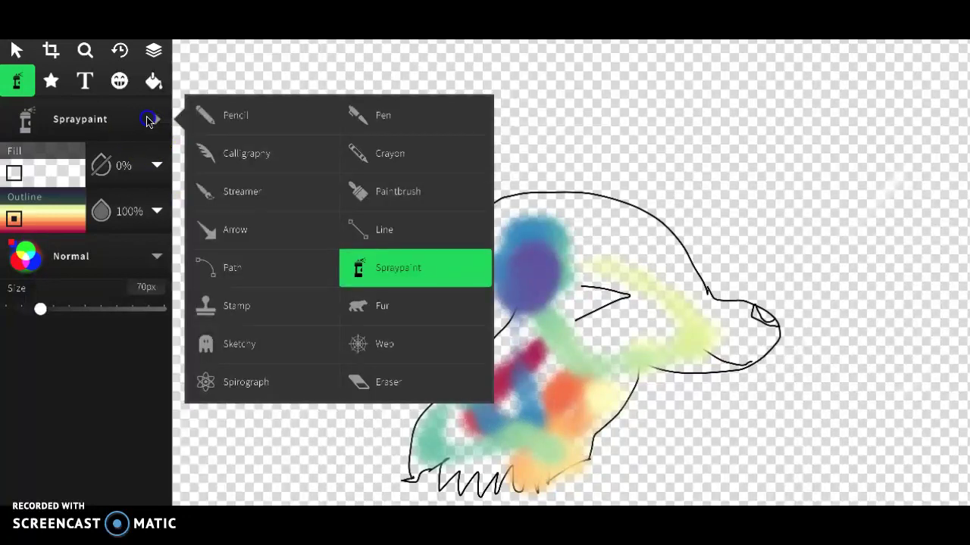
left_click(231, 115)
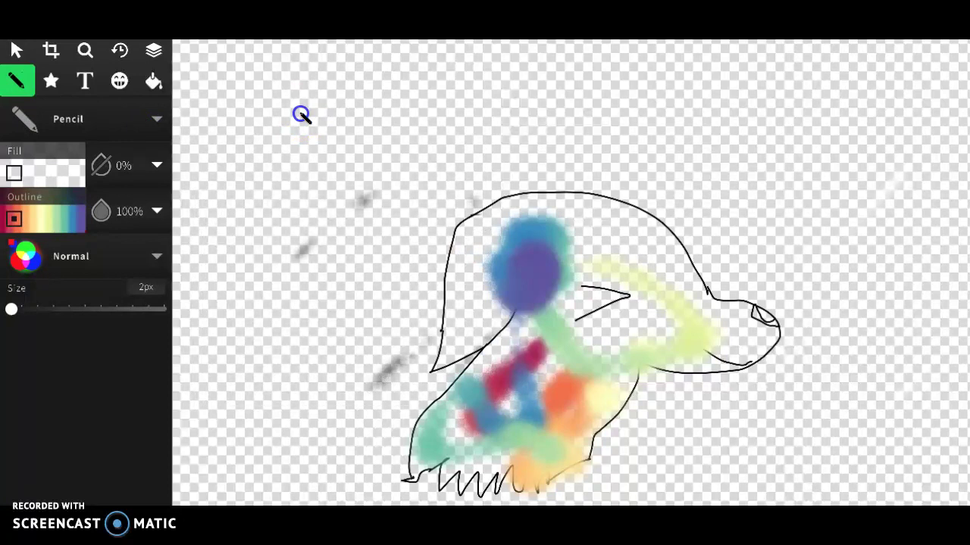
left_click_drag(11, 309, 69, 314)
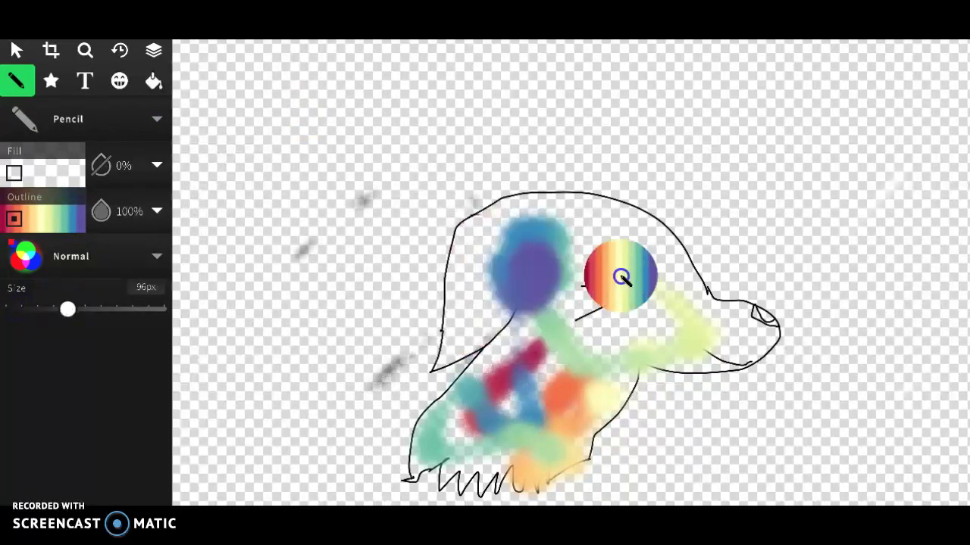
left_click_drag(621, 277, 520, 441)
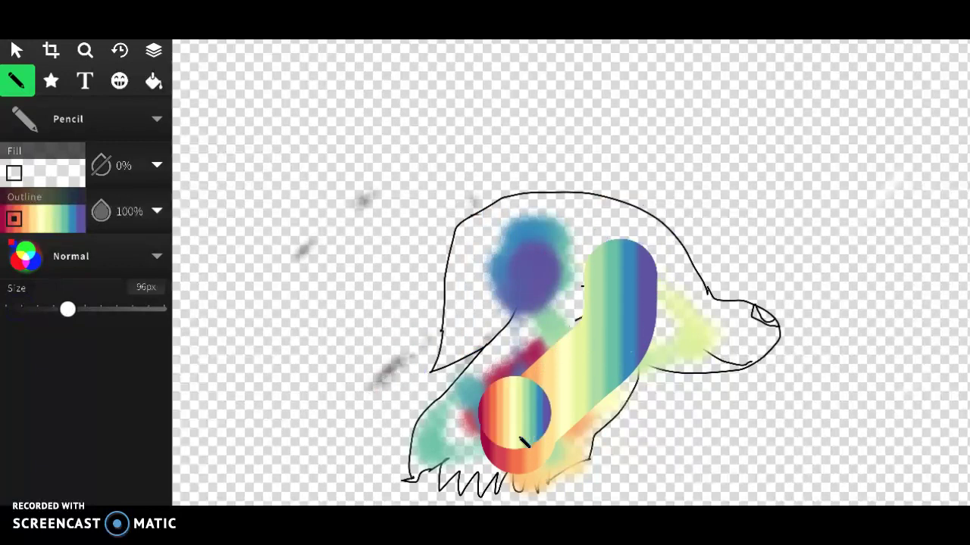
Paint over the dog drawing and the rest of the canvas with the 96 px rainbow Pencil until the background is fully covered
mouse_move(639, 334)
left_mouse_down()
mouse_move(568, 466)
mouse_move(378, 465)
mouse_move(509, 74)
mouse_move(260, 437)
mouse_move(154, 434)
mouse_move(424, 38)
mouse_move(443, 136)
mouse_move(705, 23)
mouse_move(493, 89)
mouse_move(292, 118)
mouse_move(200, 206)
mouse_move(225, 112)
mouse_move(204, 56)
mouse_move(186, 53)
mouse_move(176, 103)
left_mouse_up()
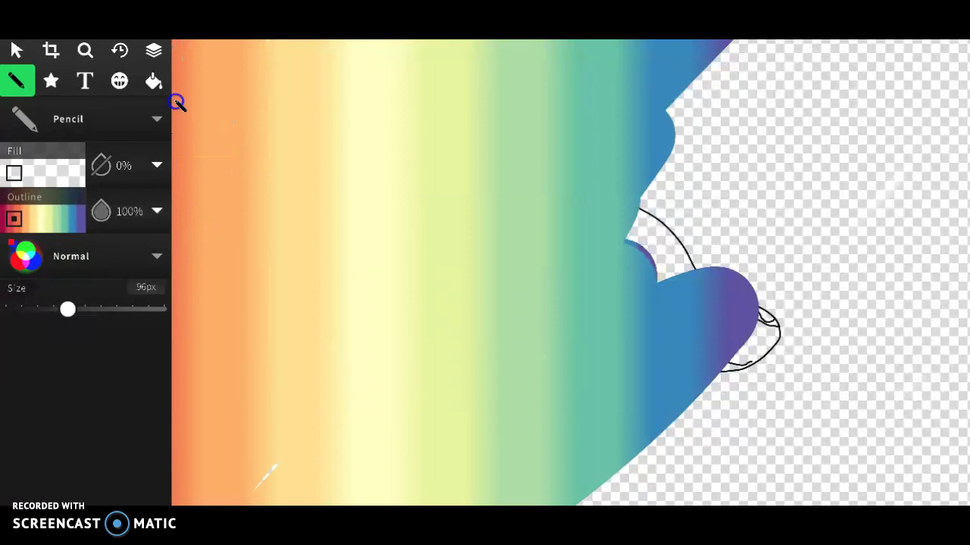
mouse_move(928, 44)
left_mouse_down()
mouse_move(485, 58)
mouse_move(492, 72)
mouse_move(566, 42)
mouse_move(574, 417)
left_mouse_up()
left_click(660, 385)
mouse_move(660, 385)
left_mouse_down()
mouse_move(562, 252)
mouse_move(688, 149)
mouse_move(364, 363)
mouse_move(350, 196)
mouse_move(383, 220)
left_mouse_up()
mouse_move(214, 312)
left_mouse_down()
mouse_move(854, 195)
mouse_move(706, 523)
left_mouse_up()
mouse_move(515, 65)
left_mouse_down()
mouse_move(466, 462)
mouse_move(209, 219)
mouse_move(246, 293)
mouse_move(232, 86)
mouse_move(163, 256)
left_mouse_up()
mouse_move(721, 369)
left_mouse_down()
mouse_move(794, 403)
mouse_move(656, 469)
mouse_move(962, 514)
left_mouse_up()
mouse_move(906, 190)
left_mouse_down()
mouse_move(883, 174)
mouse_move(835, 327)
mouse_move(863, 91)
left_mouse_up()
mouse_move(907, 141)
left_mouse_down()
mouse_move(784, 43)
mouse_move(756, 42)
left_mouse_up()
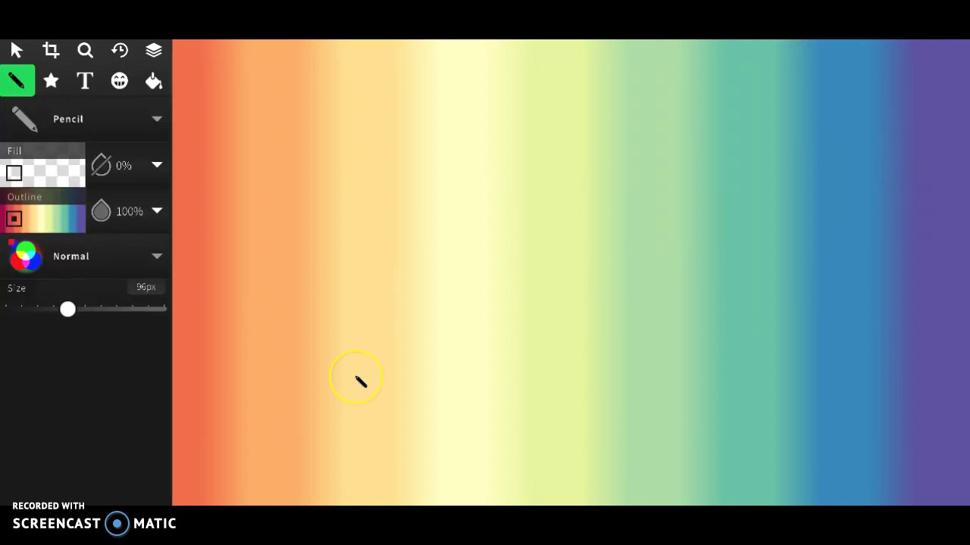
Set the Pencil size to 20 px, change its outline to a white-to-black linear gradient and try the gradient's Noise option
left_click_drag(68, 309, 22, 304)
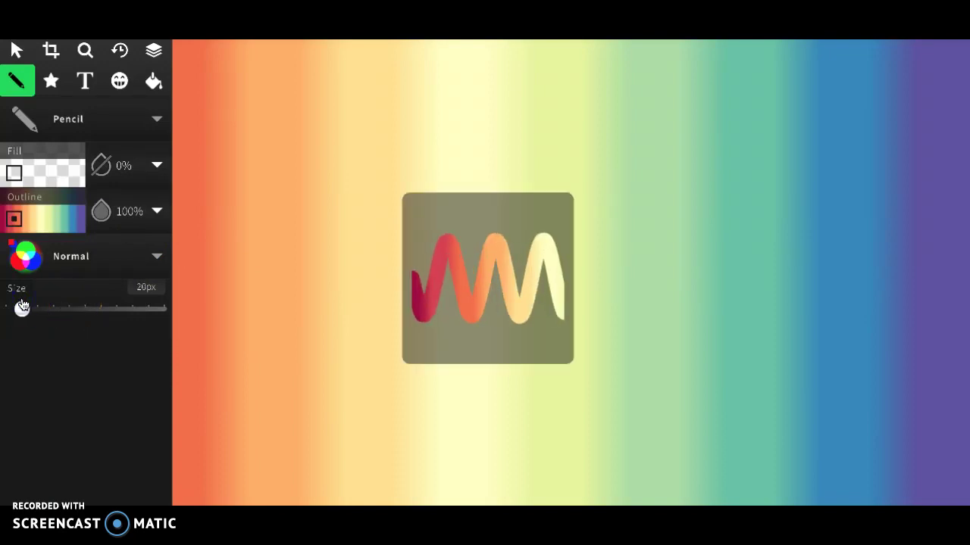
left_click(70, 224)
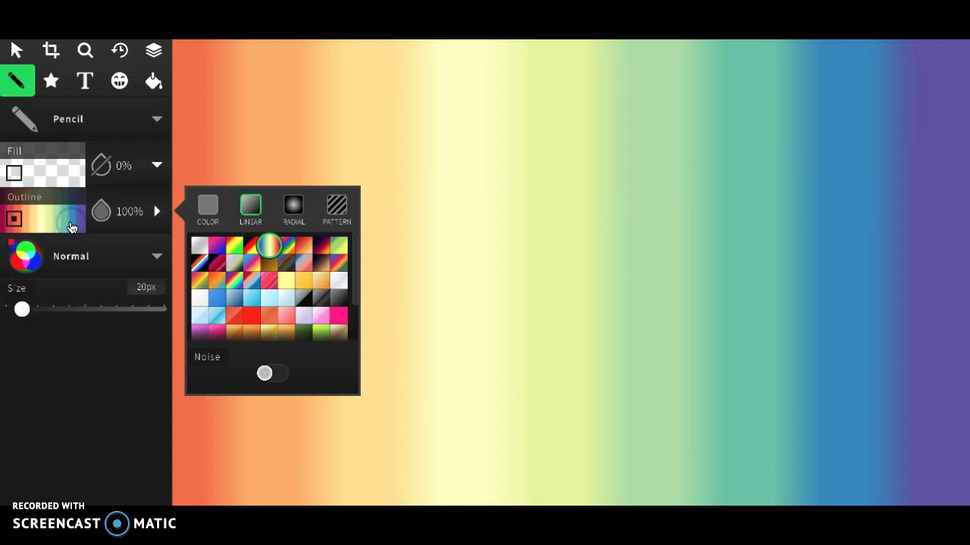
left_click(200, 250)
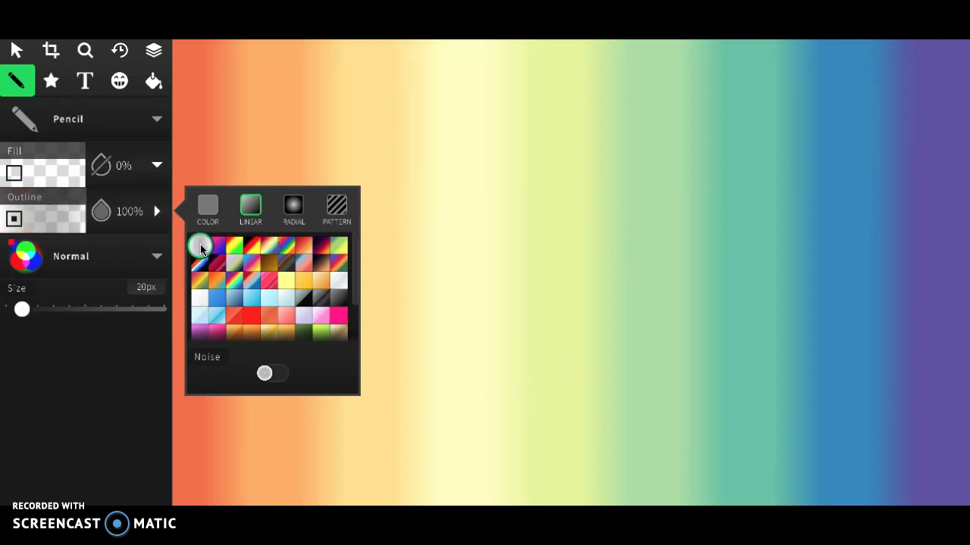
left_click(265, 377)
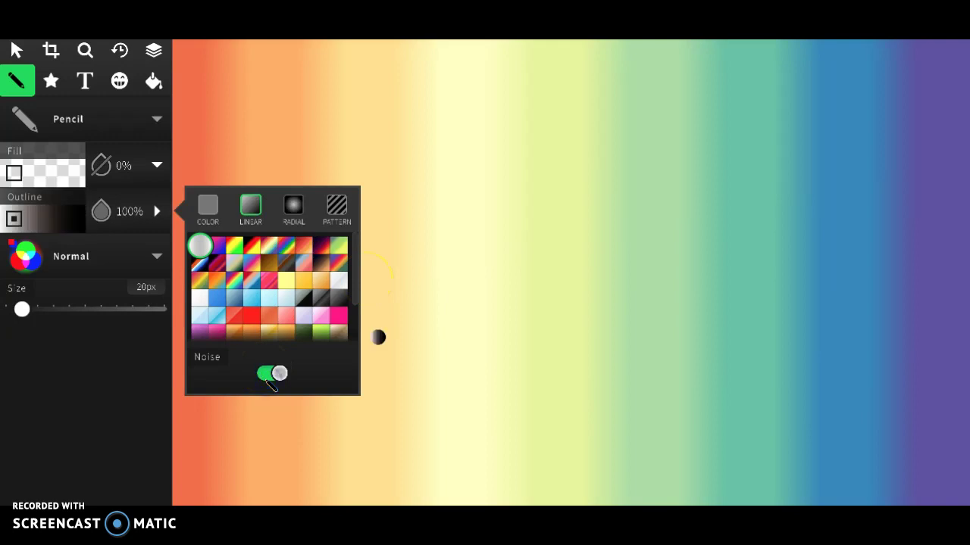
left_click(276, 375)
left_click(277, 376)
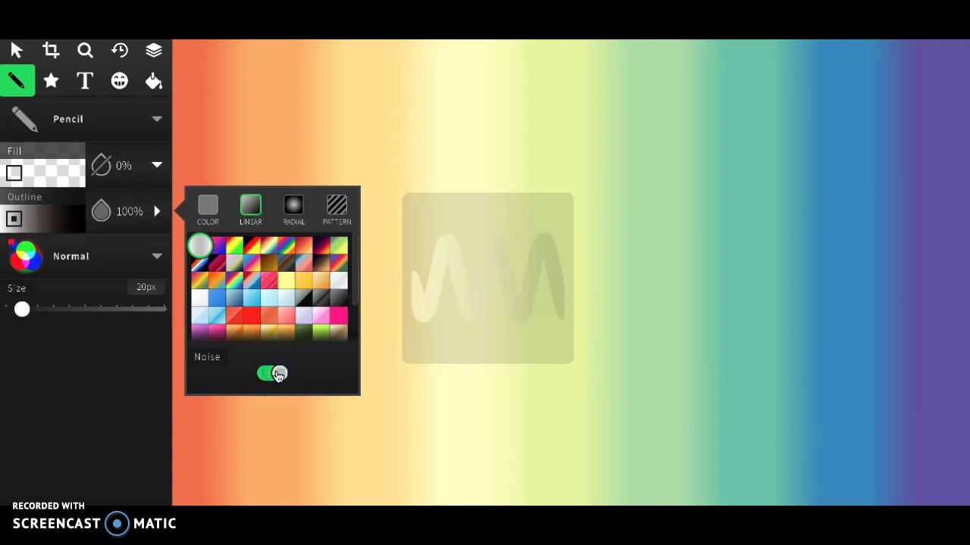
left_click(278, 375)
Draw a curved white-to-black stroke down the middle of the canvas, and select the wide rainbow stroke behind it
mouse_move(536, 246)
left_mouse_down()
mouse_move(467, 345)
mouse_move(417, 456)
left_mouse_up()
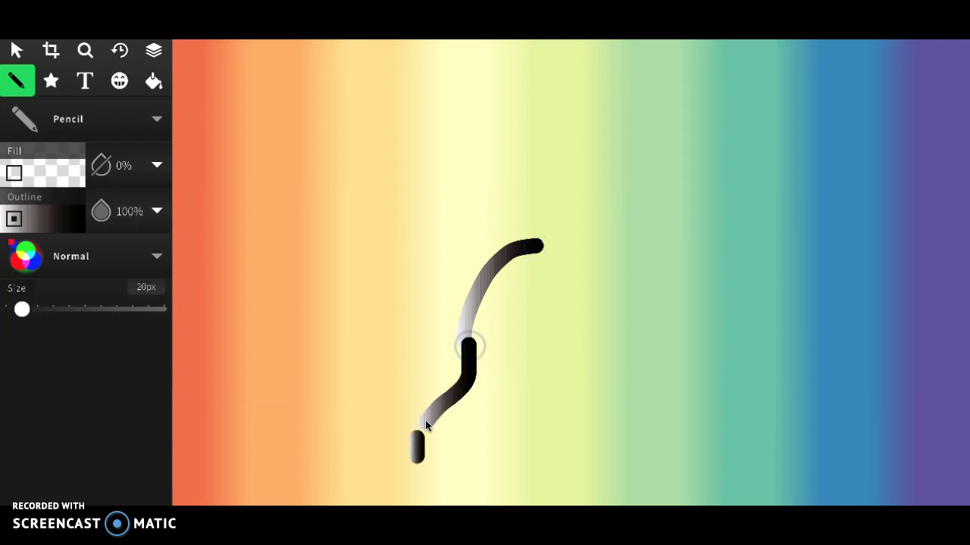
left_click(416, 438)
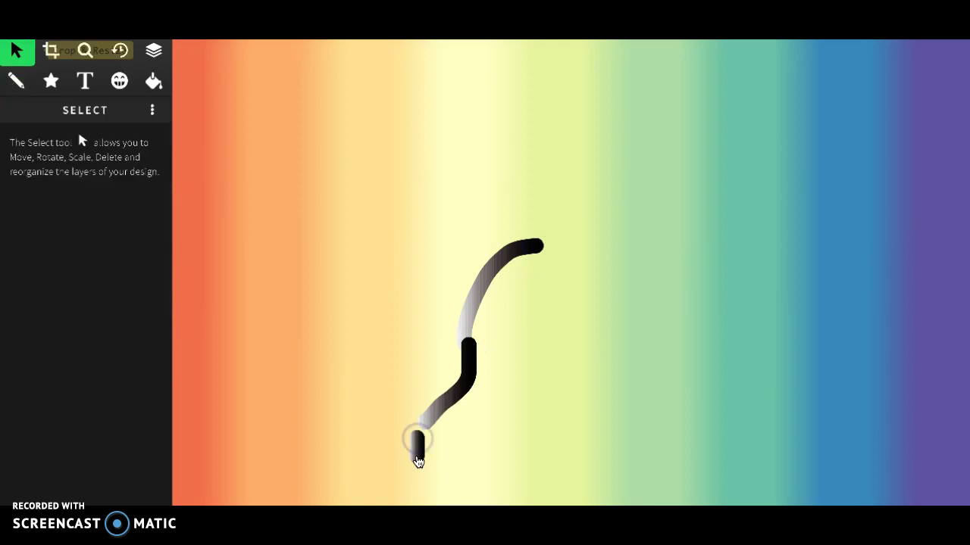
left_click(22, 53)
mouse_move(517, 204)
left_mouse_down()
mouse_move(382, 411)
mouse_move(539, 348)
mouse_move(532, 266)
mouse_move(514, 226)
left_mouse_up()
left_click(513, 226)
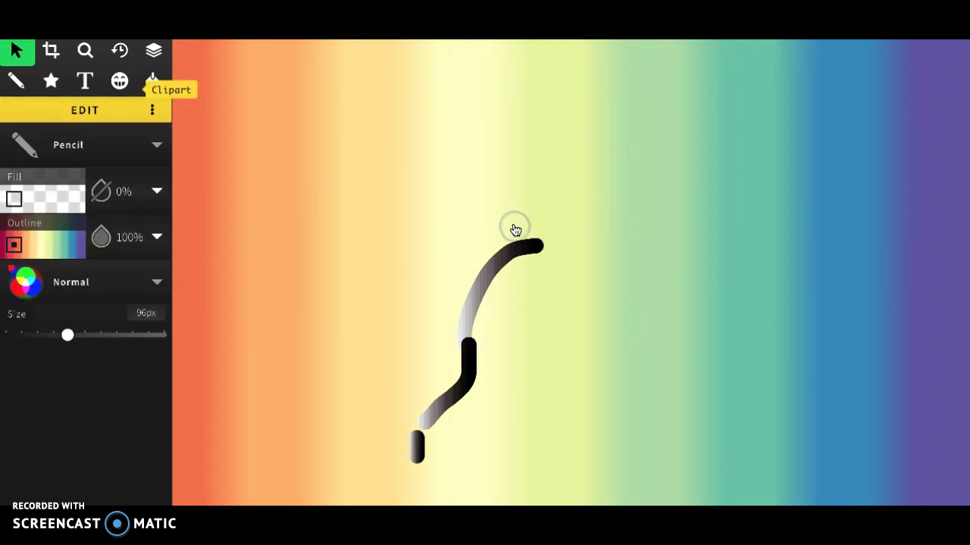
Choose the Star shape and draw a large five-sided star with the dark purple-to-orange gradient fill on the red and orange bands
left_click(154, 81)
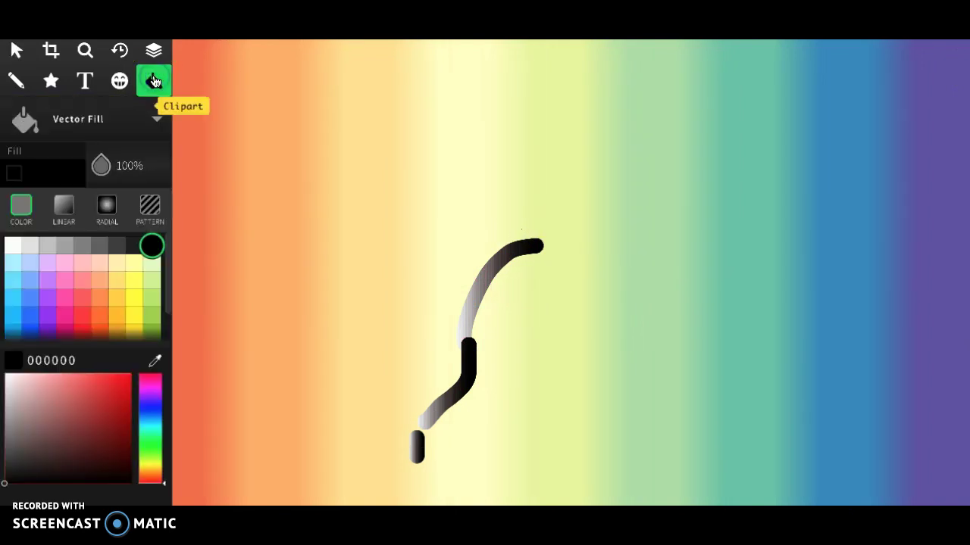
left_click(78, 86)
left_click(52, 81)
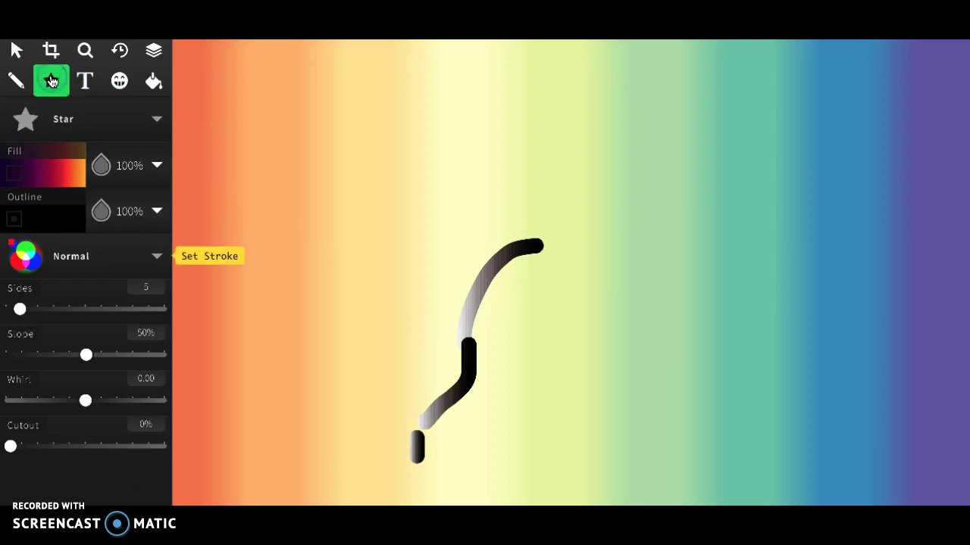
left_click_drag(280, 237, 470, 257)
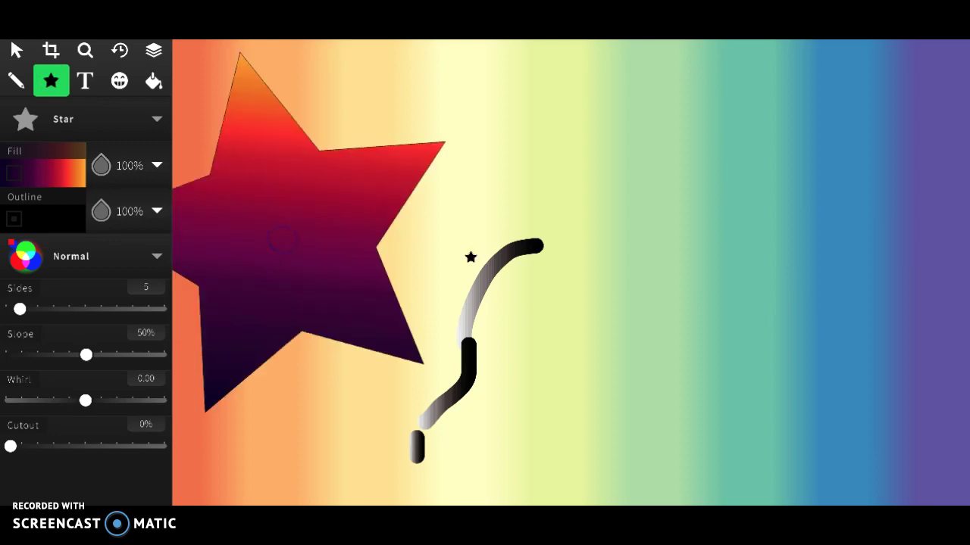
Set the star's fill to the linear rainbow gradient and draw a second star above the end of the black curve
left_click(52, 165)
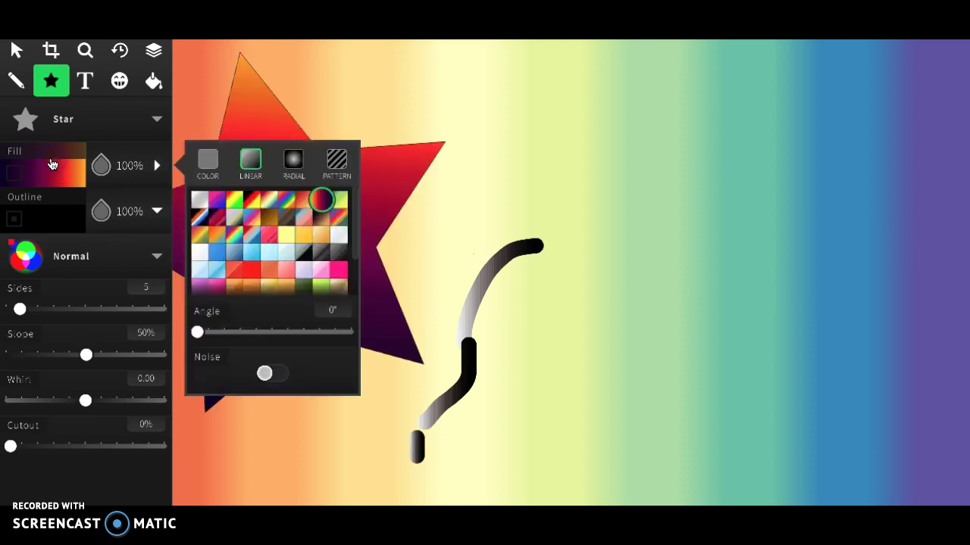
left_click(271, 200)
left_click_drag(611, 174, 731, 169)
left_click_drag(612, 174, 744, 187)
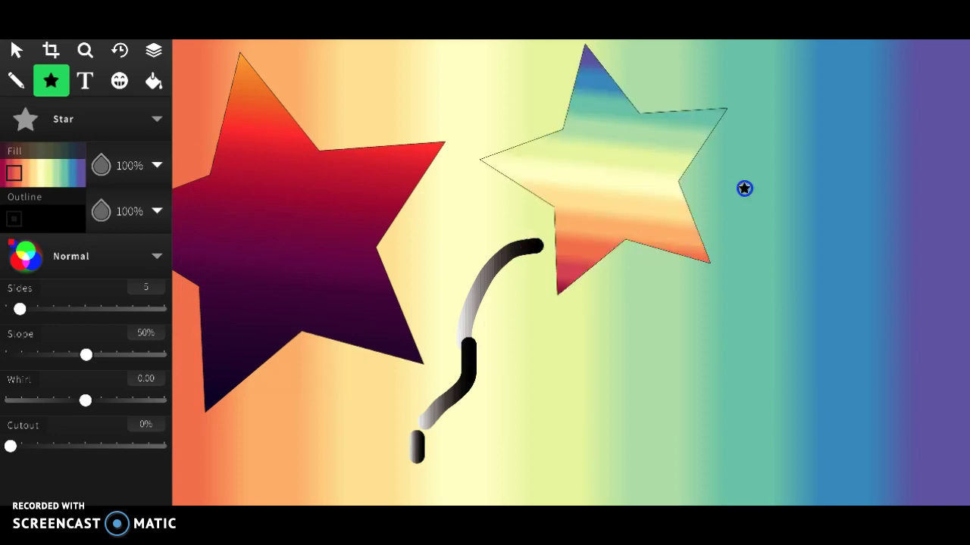
Set the fill to the blue-pink-yellow linear gradient and draw a third star between the first two, over the black curve
left_click(49, 168)
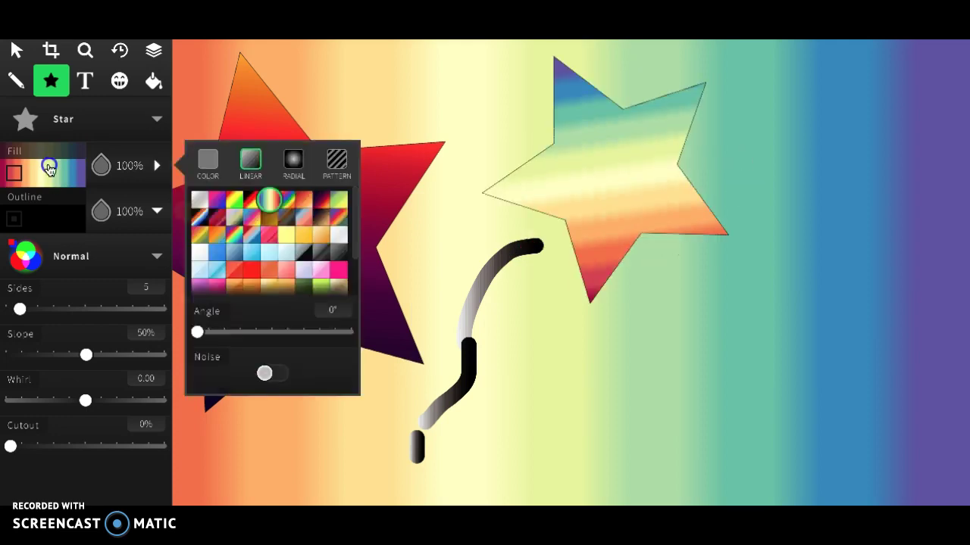
left_click(49, 169)
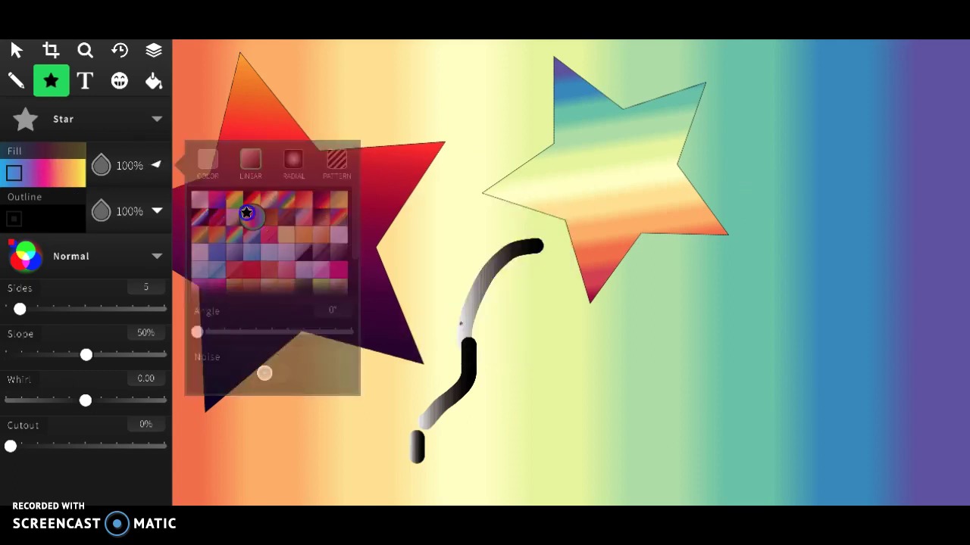
left_click_drag(461, 324, 585, 284)
left_click_drag(585, 365, 512, 411)
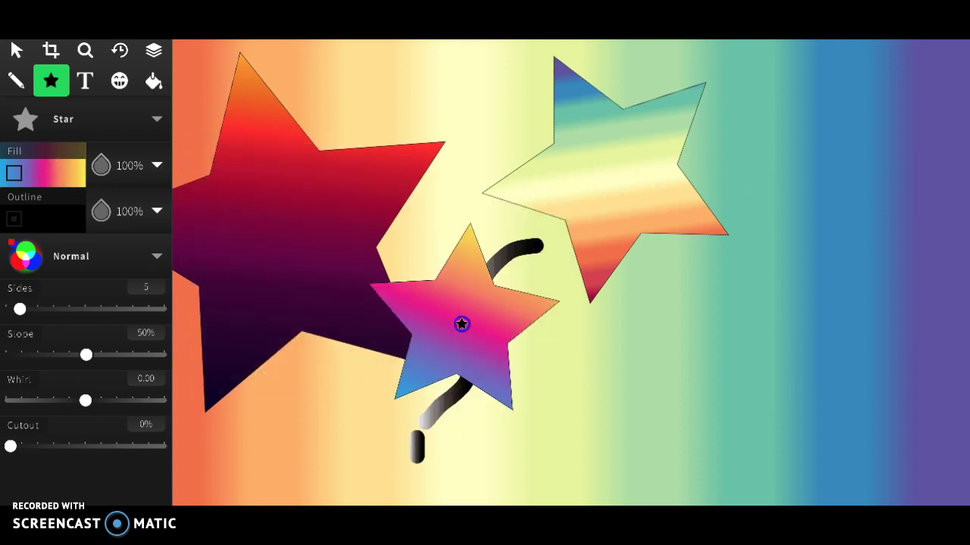
left_click_drag(461, 324, 589, 397)
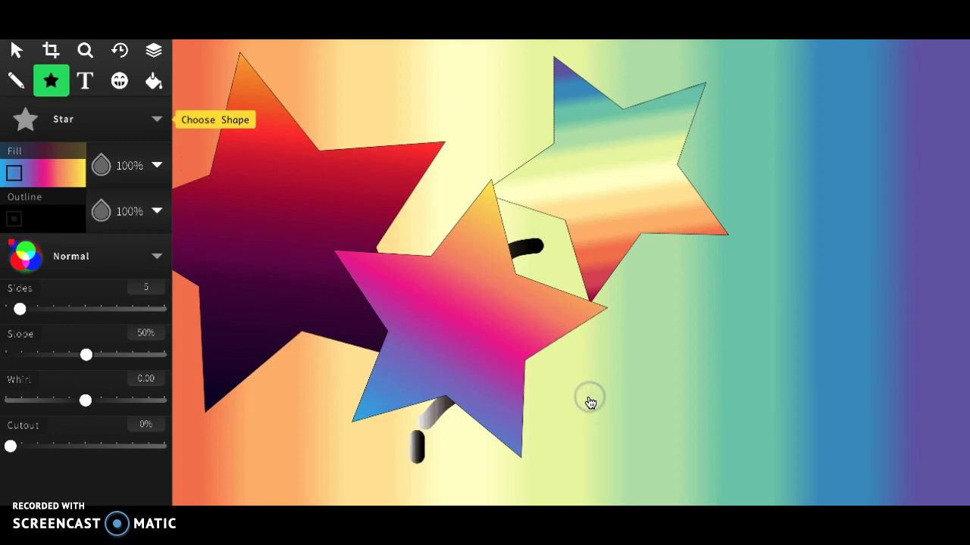
Choose the Radial Burst shape, set its fill to a purple-to-blue rainbow linear gradient and draw it below the rainbow star
left_click(25, 120)
left_click(243, 309)
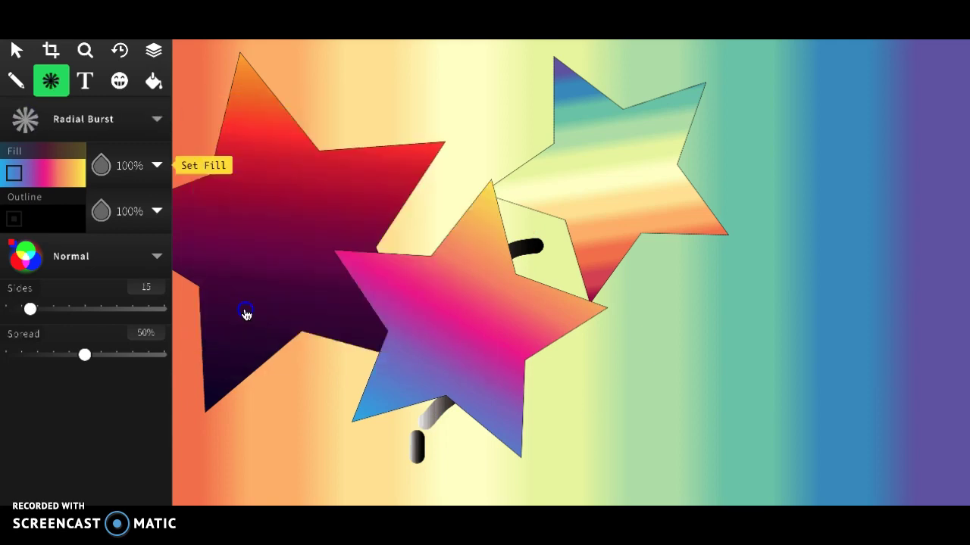
left_click(156, 166)
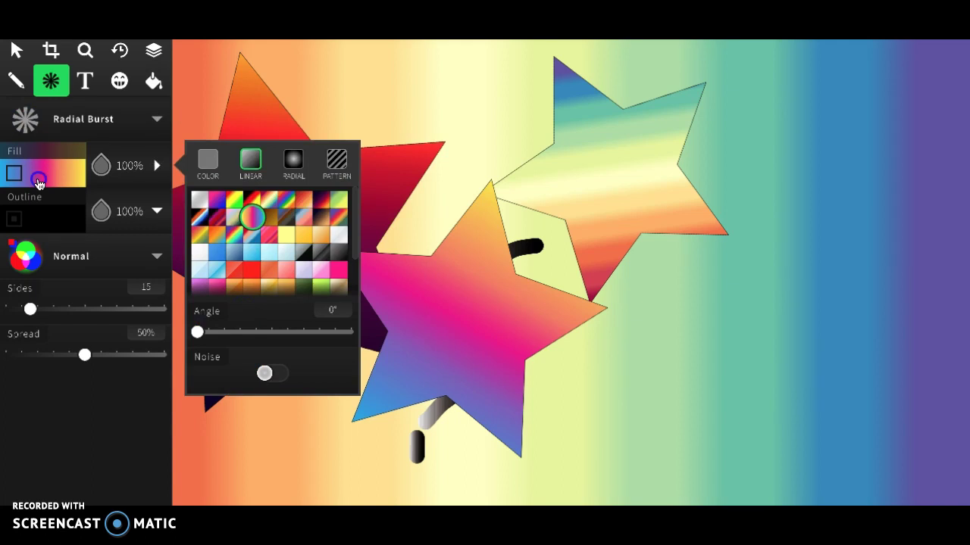
left_click(237, 235)
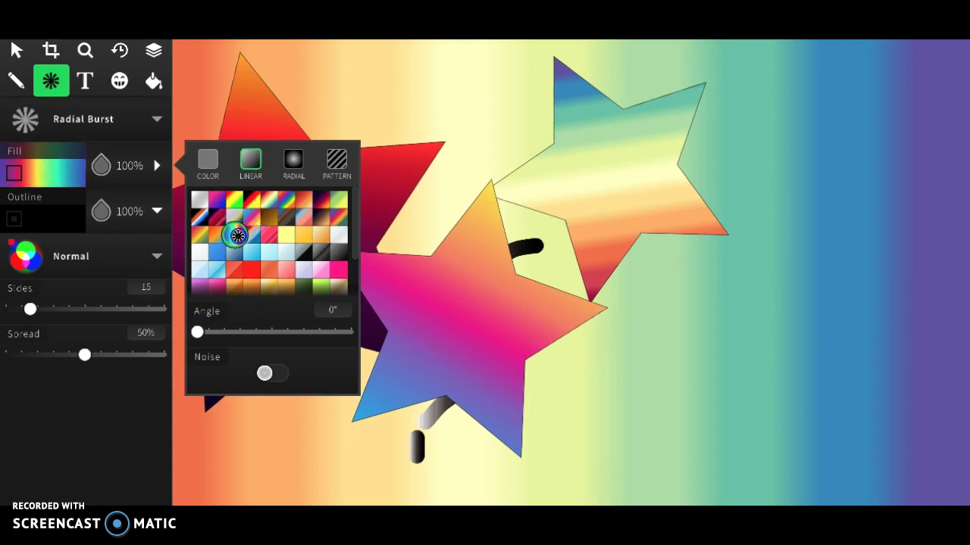
left_click_drag(725, 324, 760, 401)
left_click_drag(725, 324, 844, 376)
left_click(64, 164)
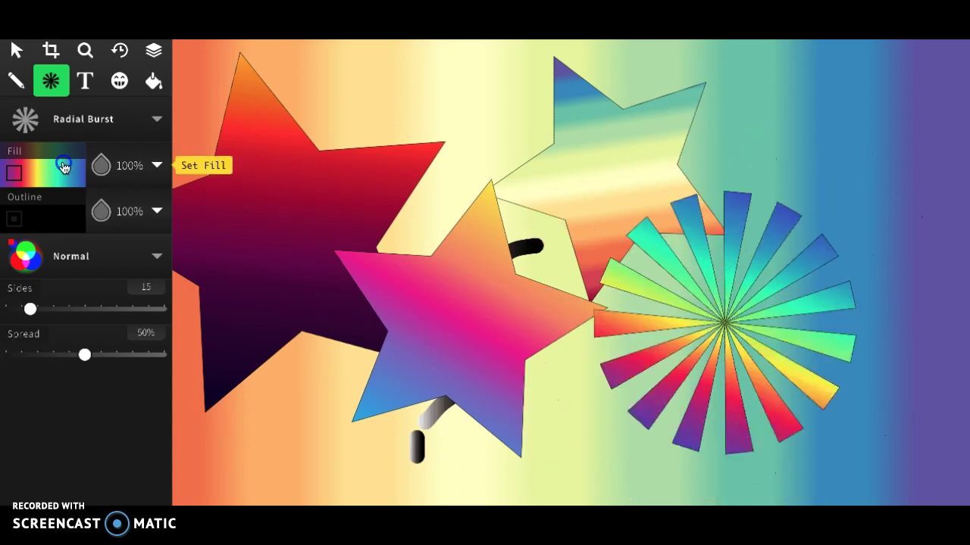
left_click(64, 166)
left_click(103, 168)
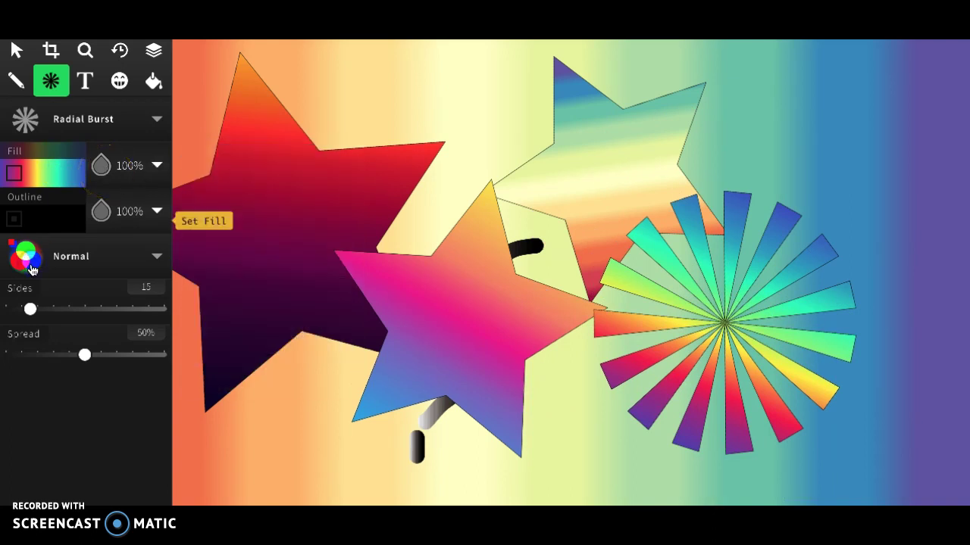
Choose the Spiral shape and draw two rainbow-filled spirals, one over the dark star's lower points and one above the pink star
left_click(83, 119)
left_click(235, 344)
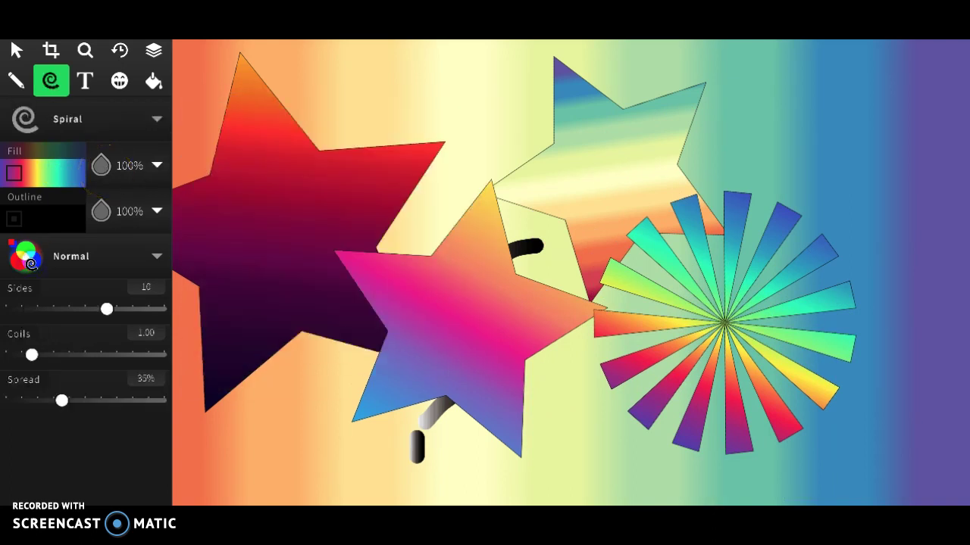
left_click_drag(290, 410, 374, 432)
left_click(126, 121)
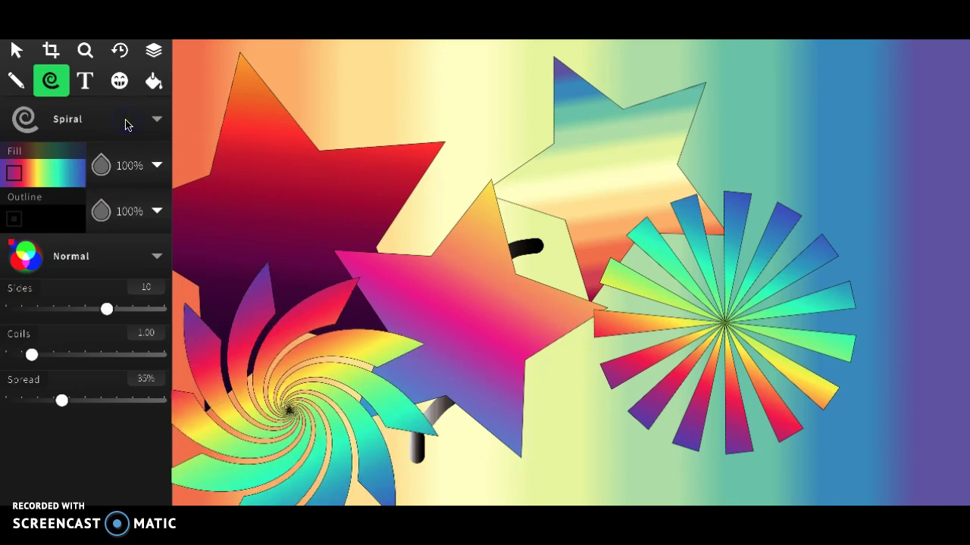
left_click_drag(128, 125, 281, 341)
left_click_drag(433, 81, 527, 175)
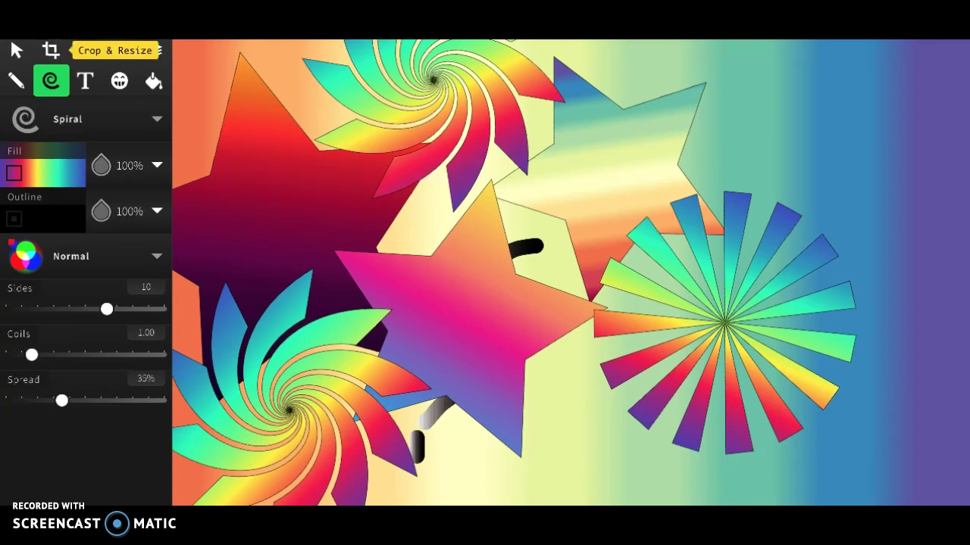
Switch to the Pencil brush and set its size to 8.6 px
left_click(51, 50)
left_click(17, 81)
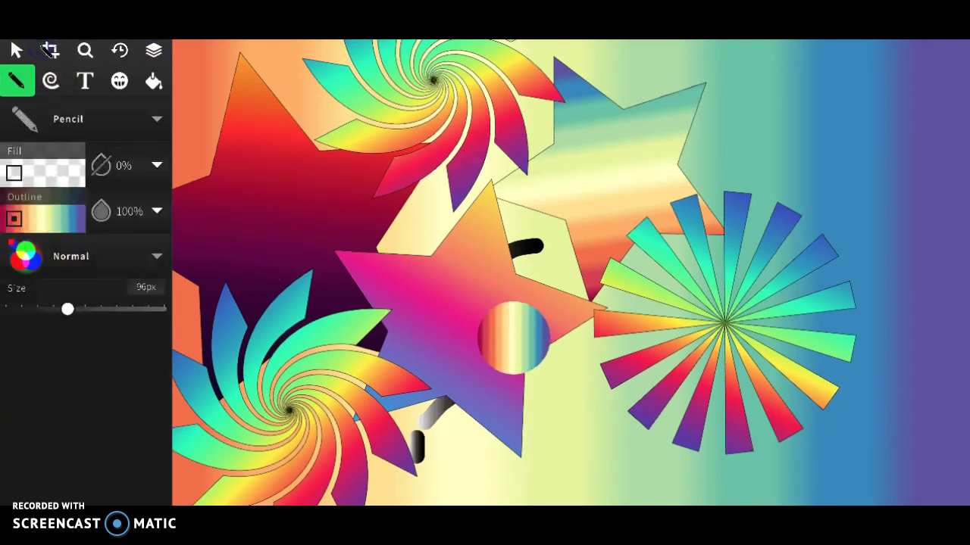
left_click(47, 309)
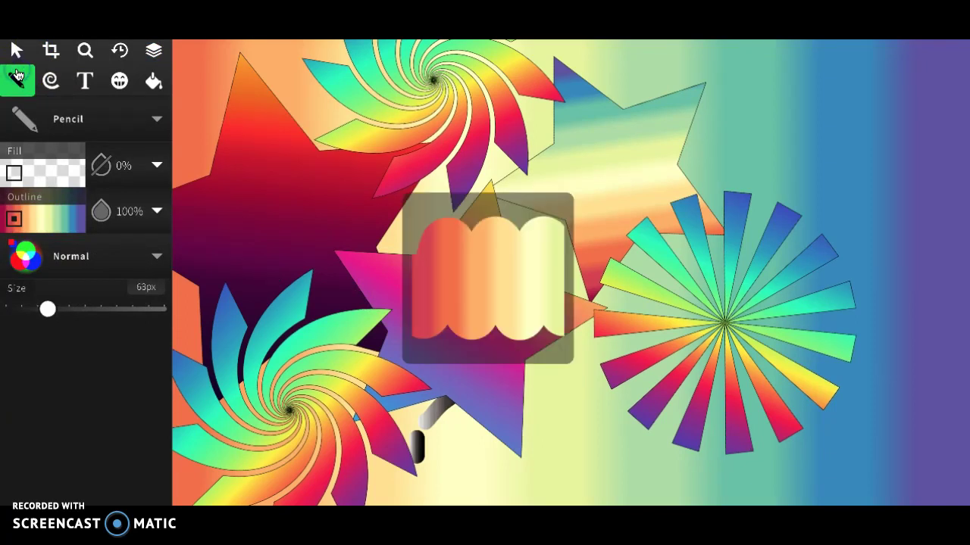
left_click_drag(47, 309, 15, 309)
key("bracketleft")
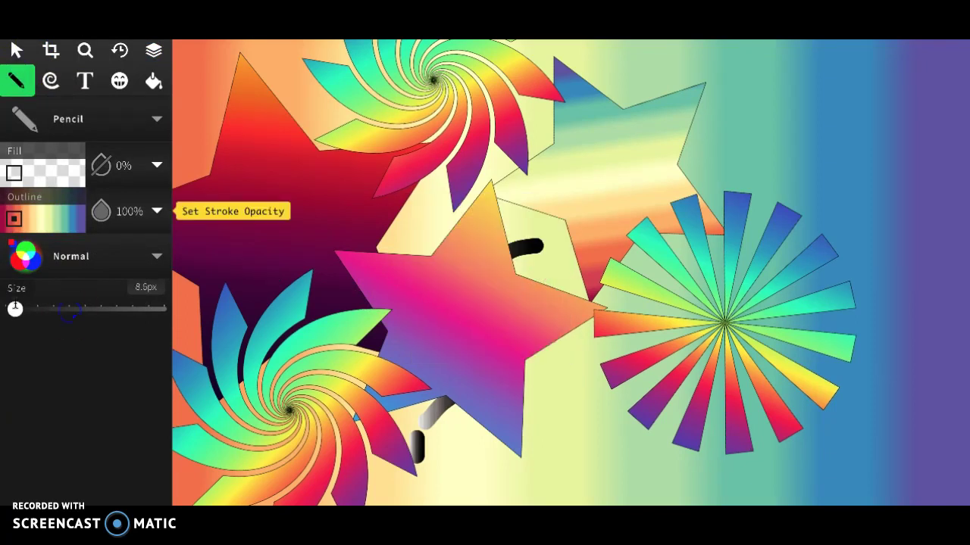
Set the pencil's outline to the radial rainbow gradient and handwrite a row of letters along the canvas's lower edge, below the radial burst
left_click(152, 121)
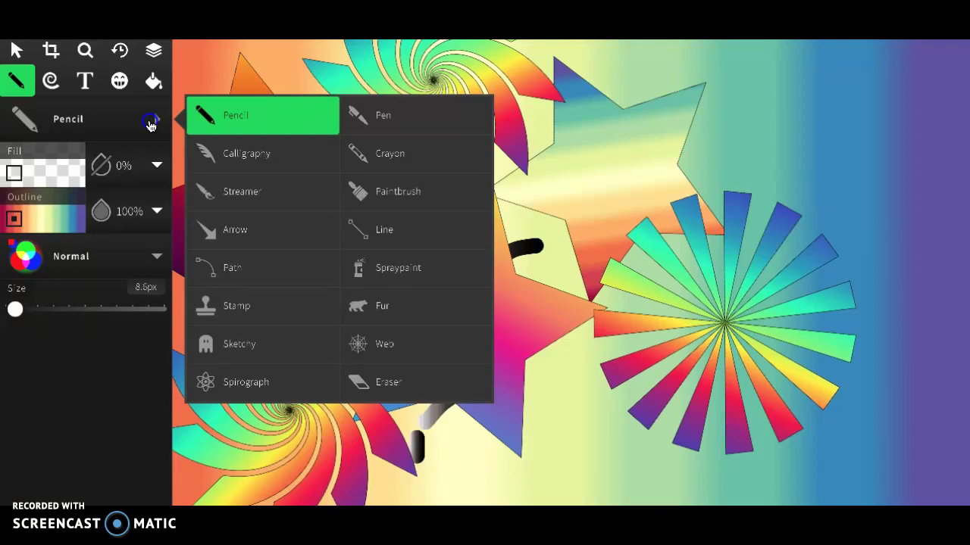
left_click(157, 211)
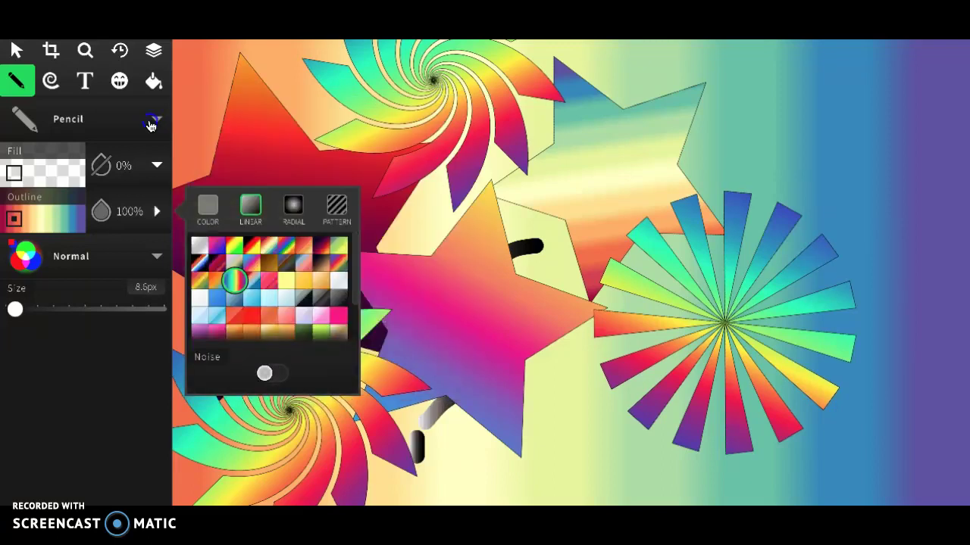
left_click(293, 208)
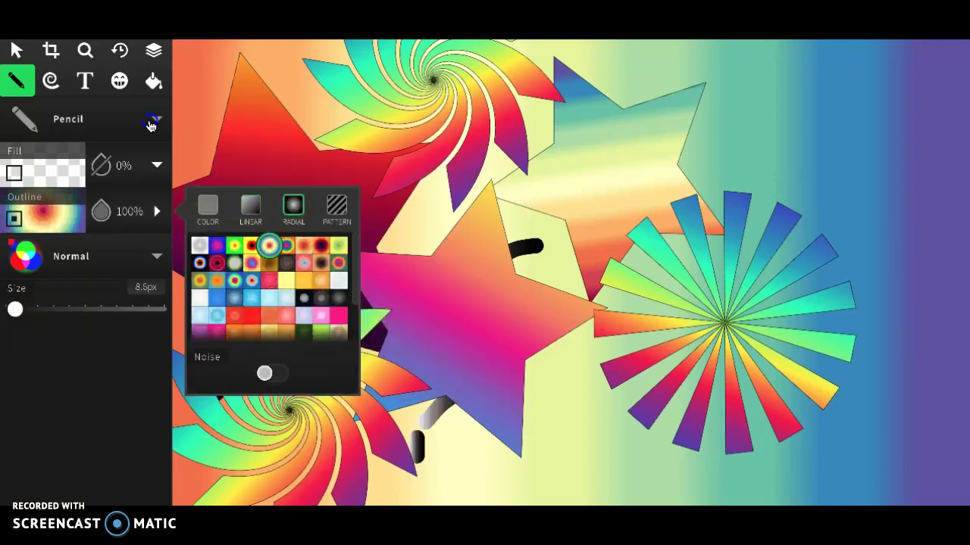
left_click(47, 221)
mouse_move(574, 448)
left_mouse_down()
mouse_move(610, 452)
mouse_move(595, 496)
left_mouse_up()
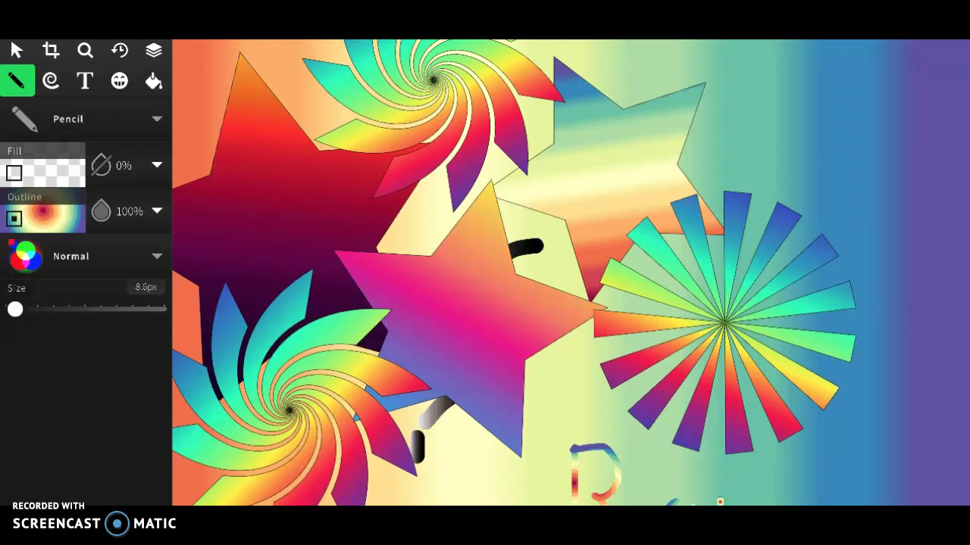
left_click_drag(790, 468, 789, 504)
left_click_drag(847, 496, 884, 503)
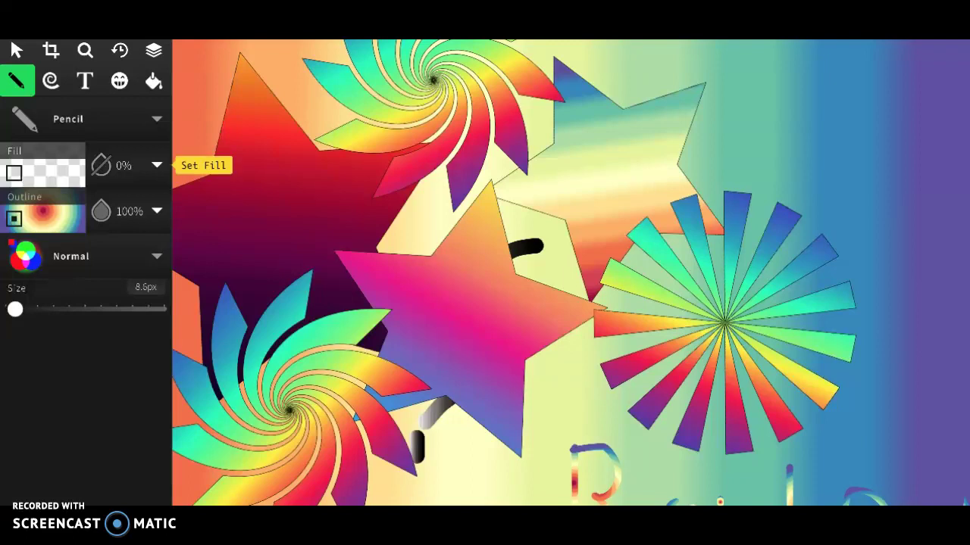
Set the pencil's outline to solid black and draw a closed leaf shape across the pink star, with its tip extending past the star
left_click(156, 165)
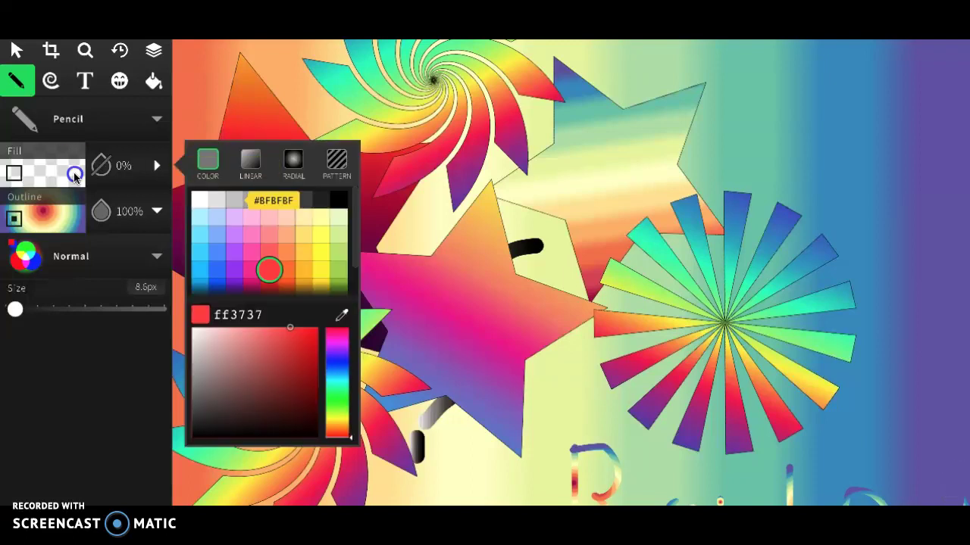
left_click(53, 219)
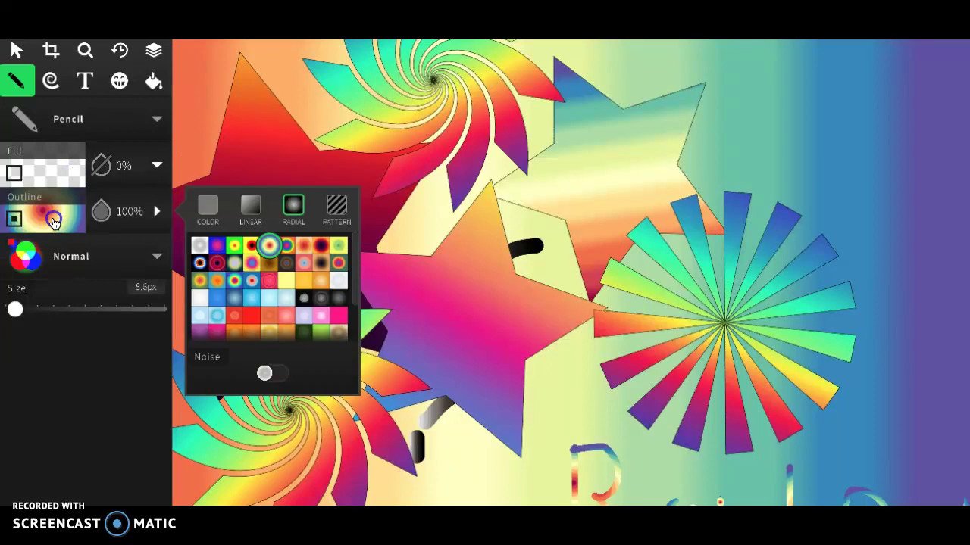
left_click(207, 206)
mouse_move(470, 305)
left_mouse_down()
mouse_move(523, 318)
mouse_move(557, 354)
mouse_move(583, 358)
left_mouse_up()
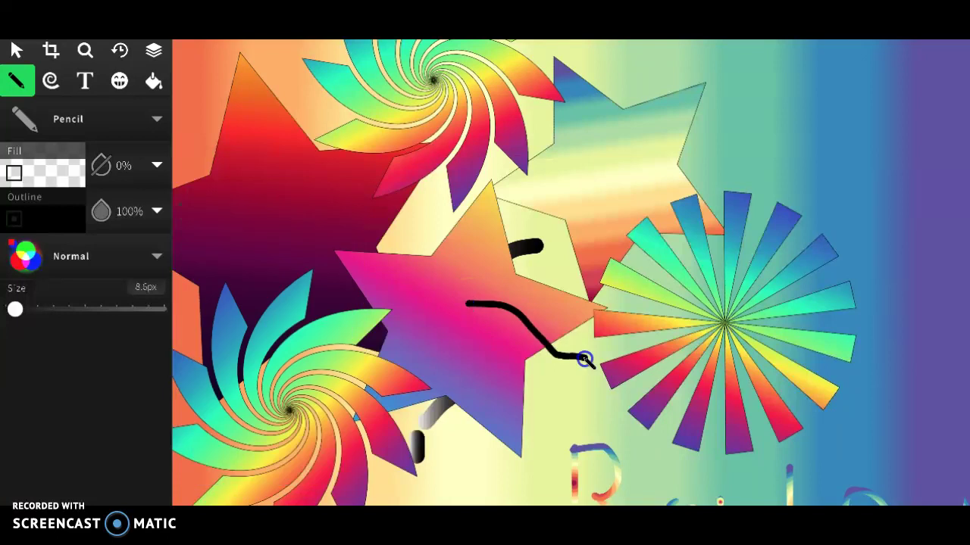
mouse_move(472, 303)
left_mouse_down()
mouse_move(428, 290)
mouse_move(540, 375)
mouse_move(580, 361)
left_mouse_up()
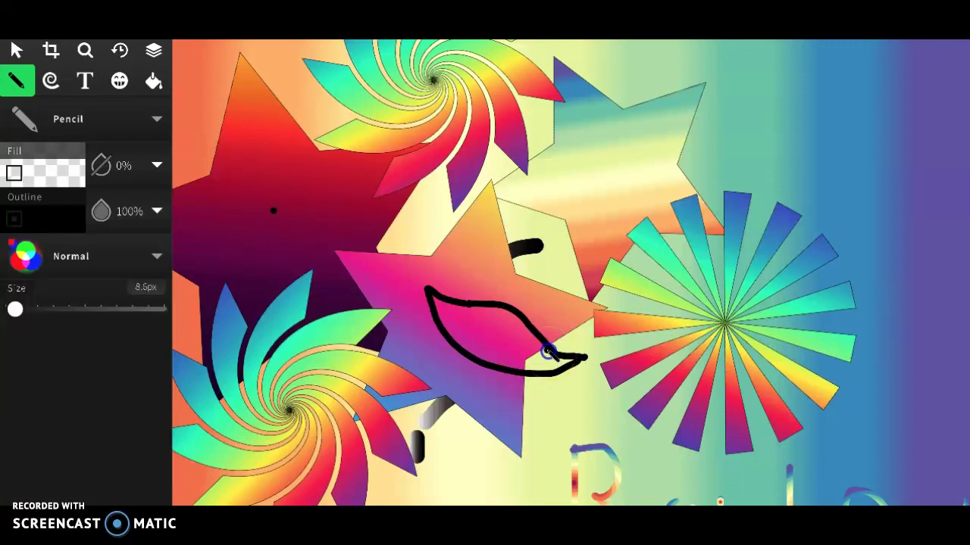
Use Vector Fill with the solid purple colour ac49ff to recolour the star behind the leaf outline
left_click(154, 81)
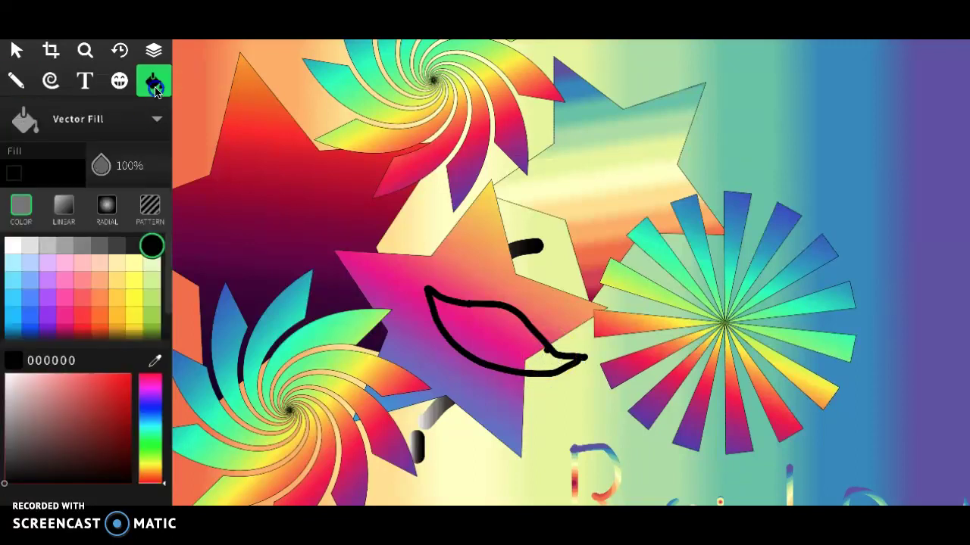
left_click(547, 363)
left_click(541, 365)
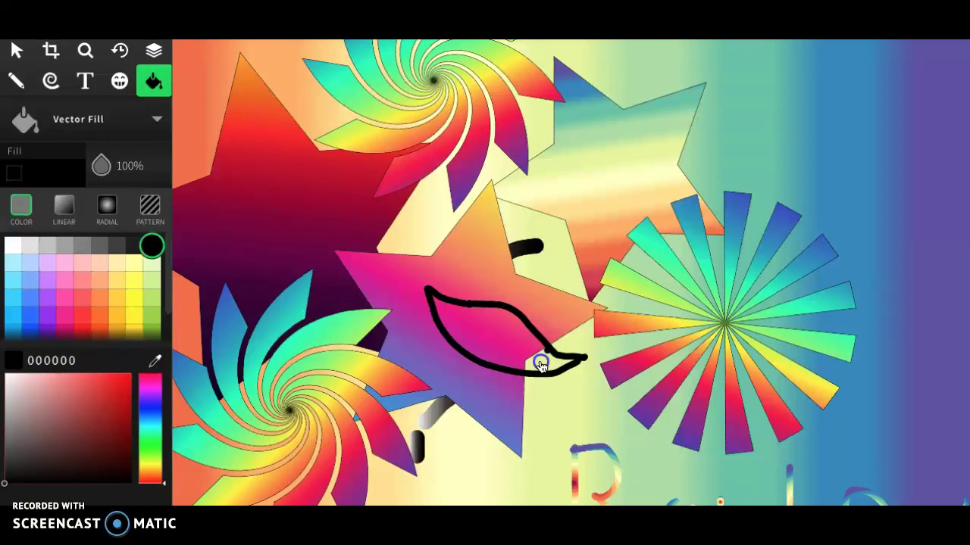
left_click(540, 364)
left_click(22, 206)
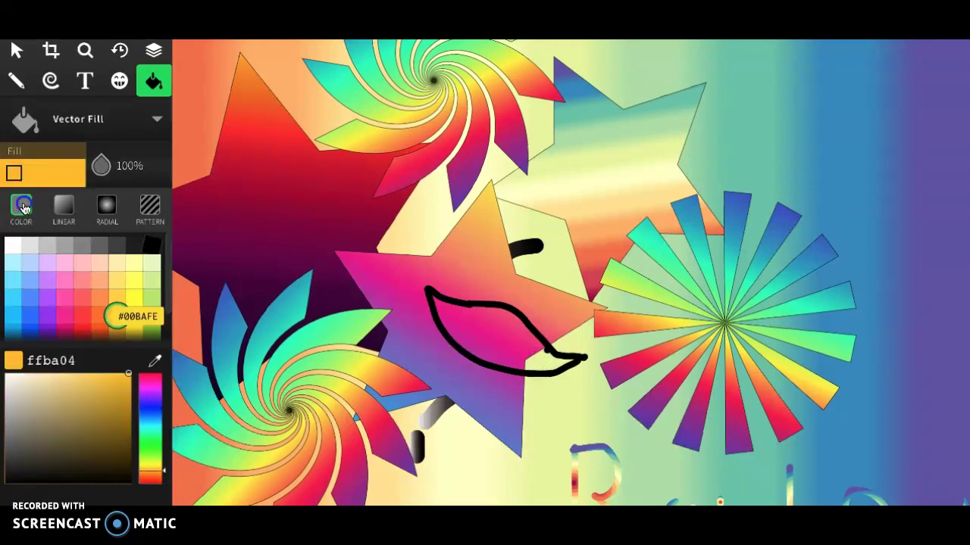
left_click(49, 162)
left_click(49, 161)
left_click(476, 322)
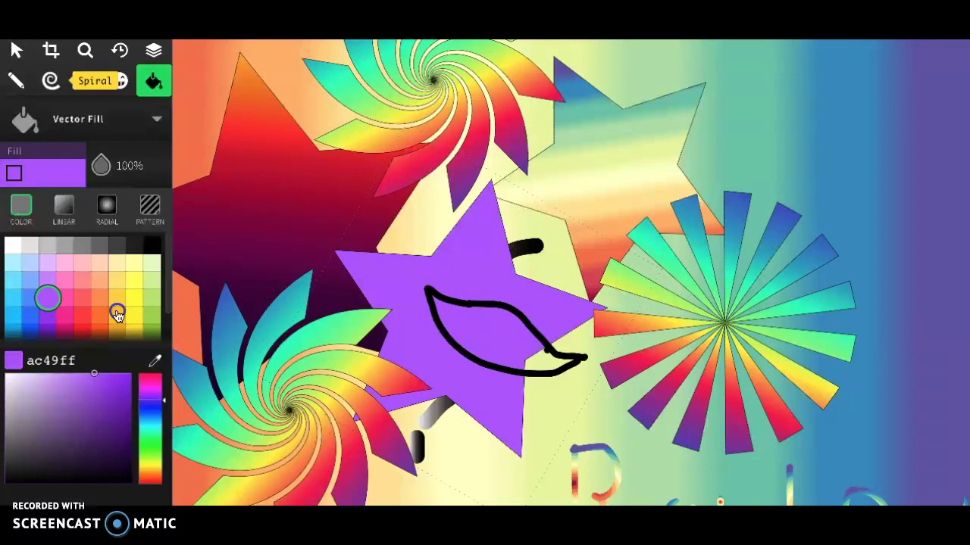
Choose the Spiral shape and draw a small rainbow spiral inside the dark star and a larger one centred on the radial burst
left_click(51, 81)
mouse_move(318, 203)
left_mouse_down()
mouse_move(356, 201)
mouse_move(445, 171)
left_mouse_up()
left_click_drag(50, 289, 533, 334)
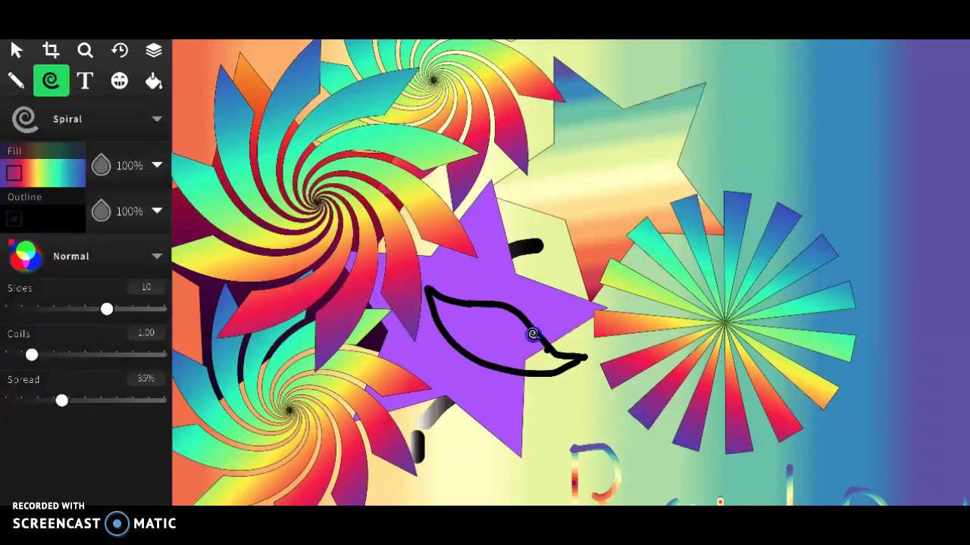
key("ctrl+z")
key("ctrl+z")
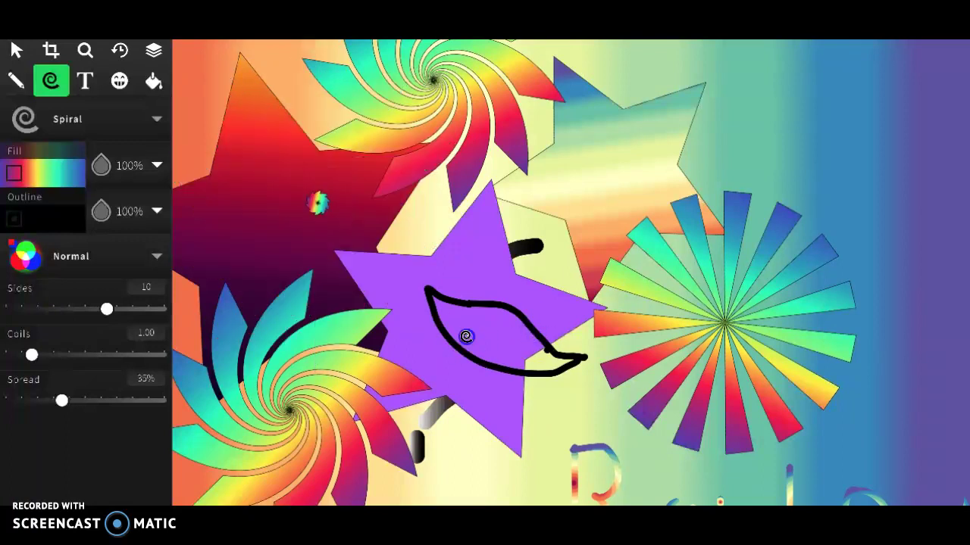
key("ctrl+y")
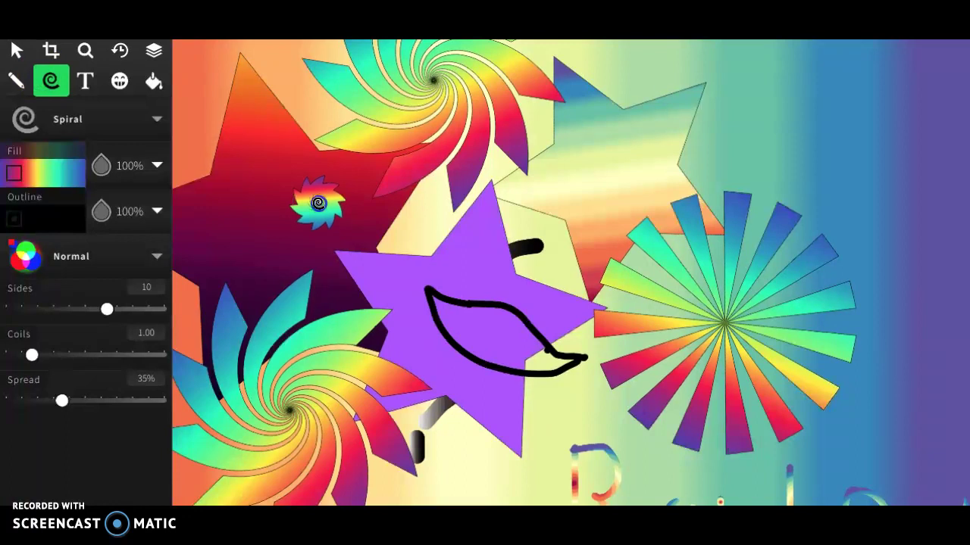
key("ctrl+z")
left_click_drag(724, 324, 796, 374)
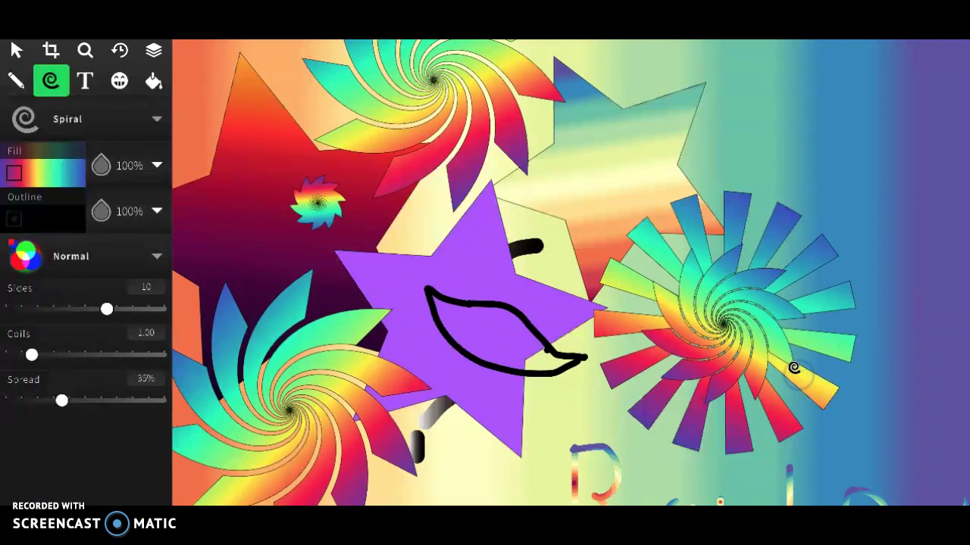
Choose the Burst shape and draw a six-sided rainbow burst over the centre of the spiral below the dark star
left_click(83, 142)
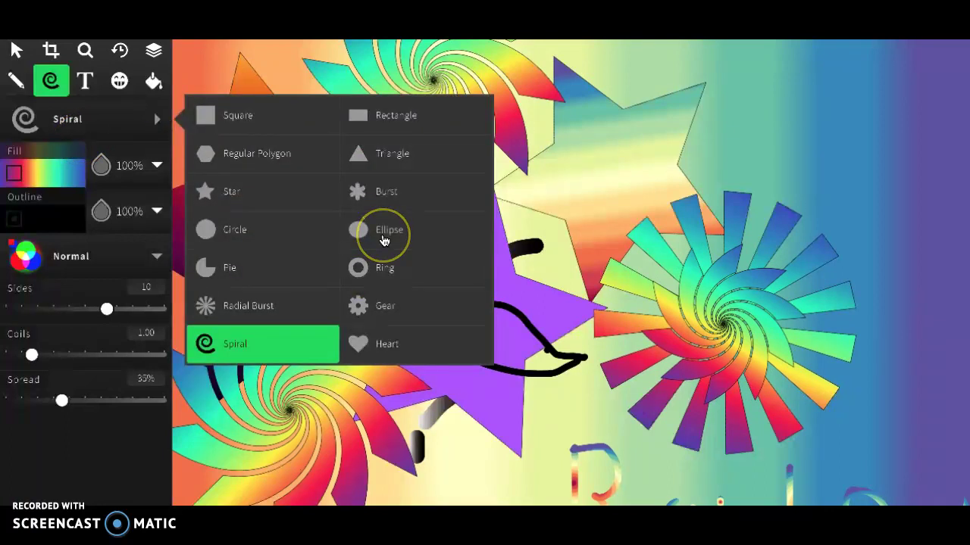
left_click(388, 192)
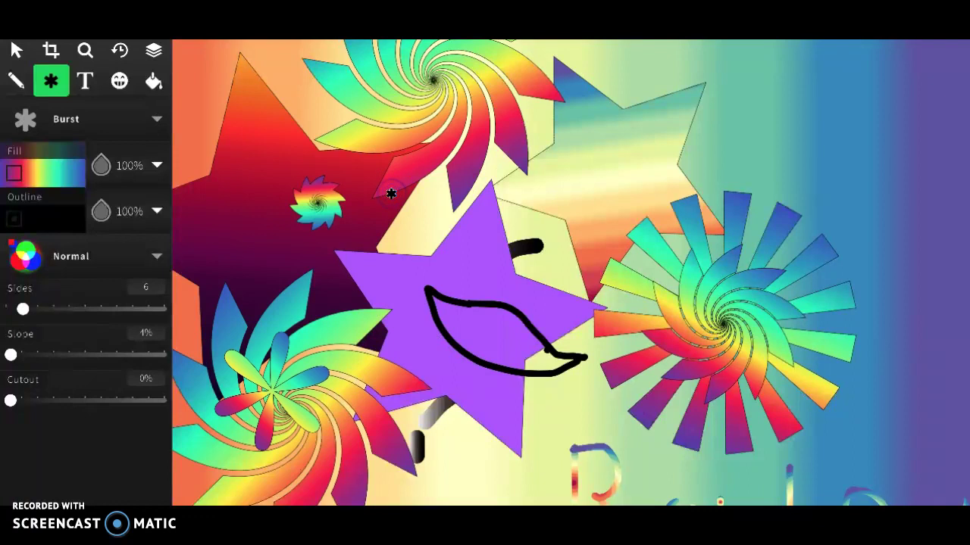
left_click(273, 396)
Choose the Ellipse shape and draw a thin, flat rainbow ellipse above the radial burst
left_click(118, 118)
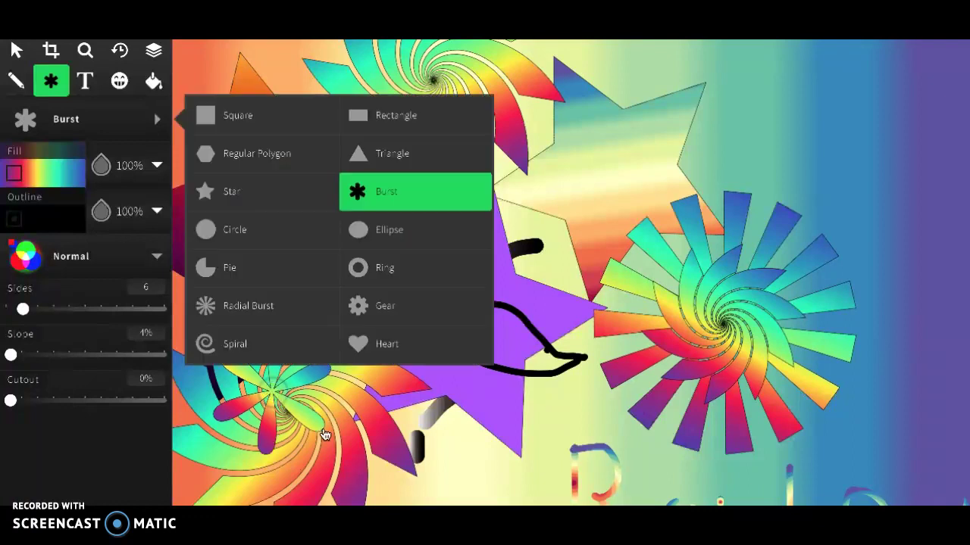
left_click(387, 230)
left_click_drag(733, 92, 886, 83)
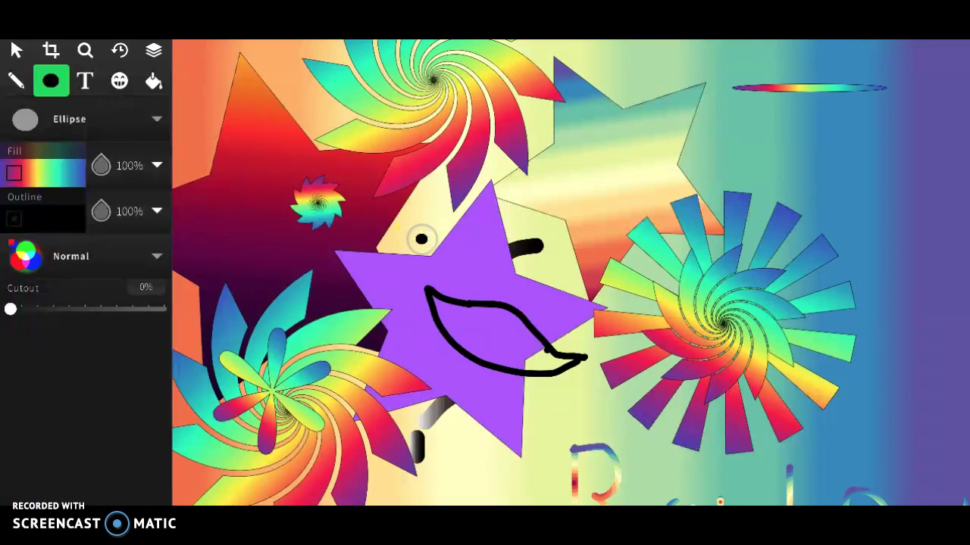
Set the ellipse's fill to the blue-pink-yellow linear gradient and draw a nearly round ellipse below the purple star
left_click(81, 129)
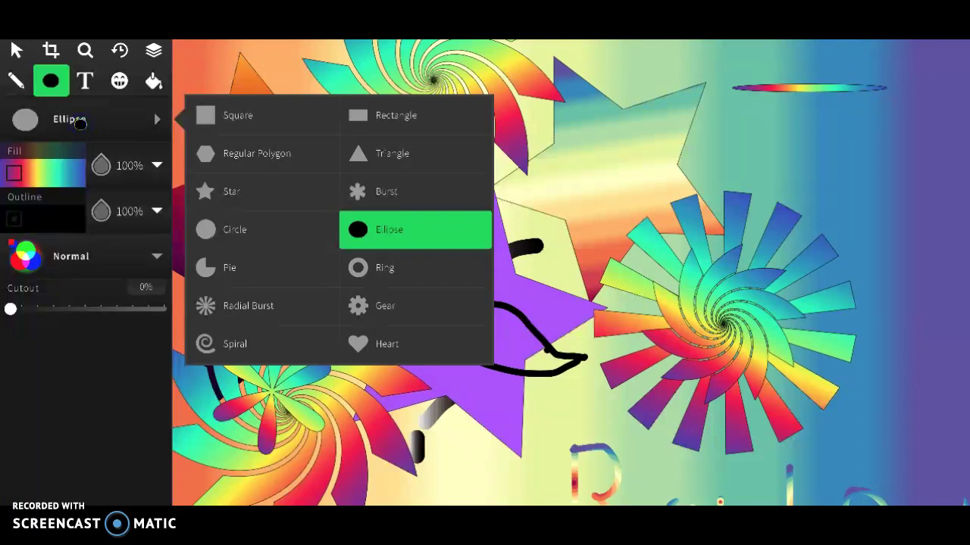
left_click(65, 179)
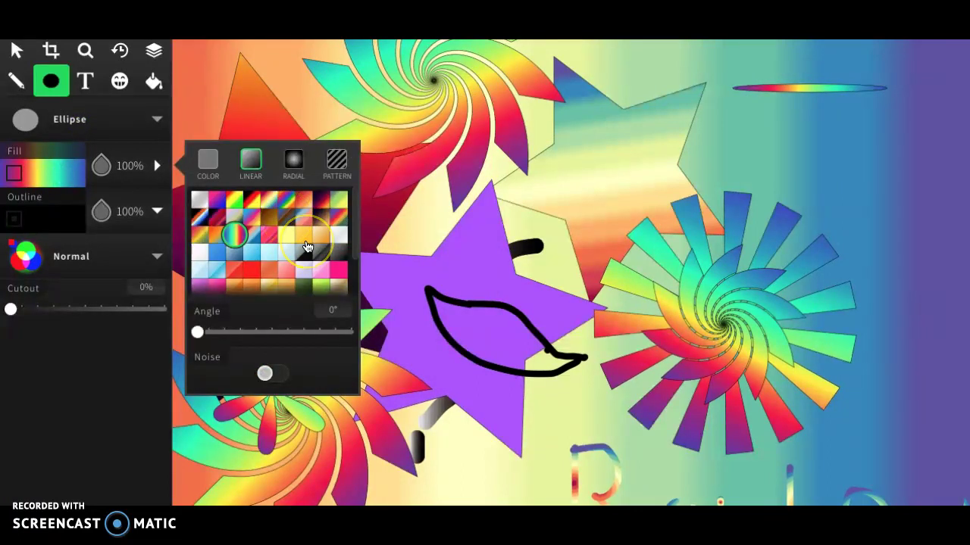
left_click(250, 213)
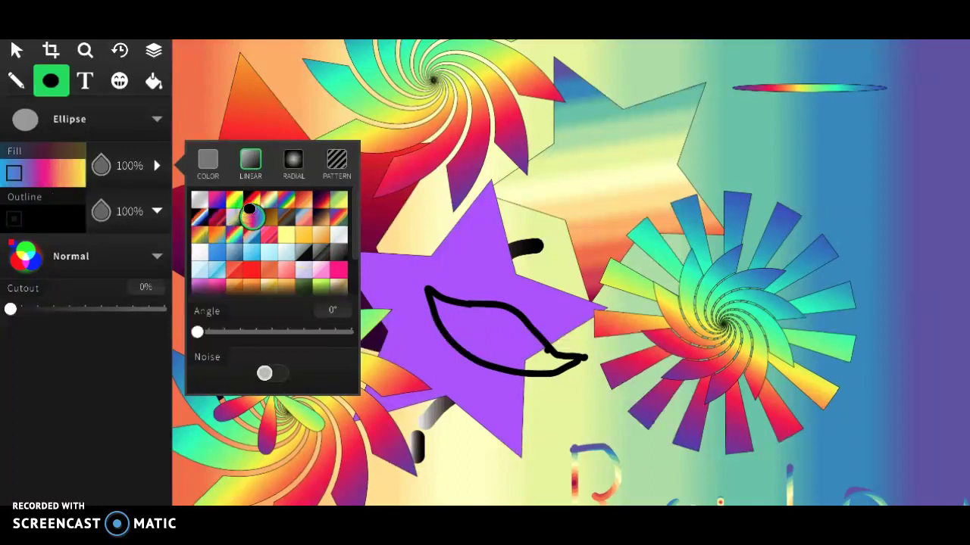
left_click_drag(428, 425, 479, 484)
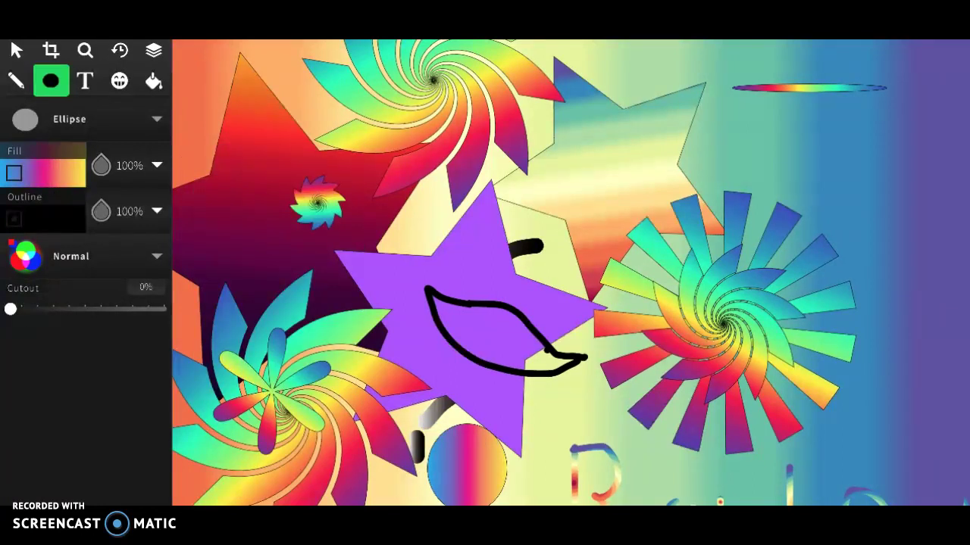
Switch to the Pencil, set its fill to the blue-pink-yellow linear gradient and draw a short black stroke across the leaf near its tip
left_click(17, 81)
left_click(61, 159)
left_click(61, 159)
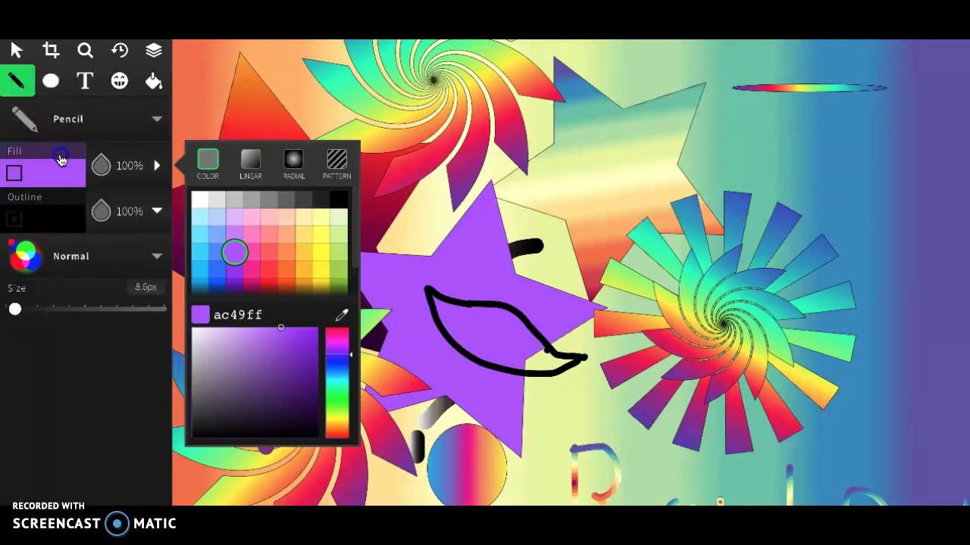
left_click(259, 159)
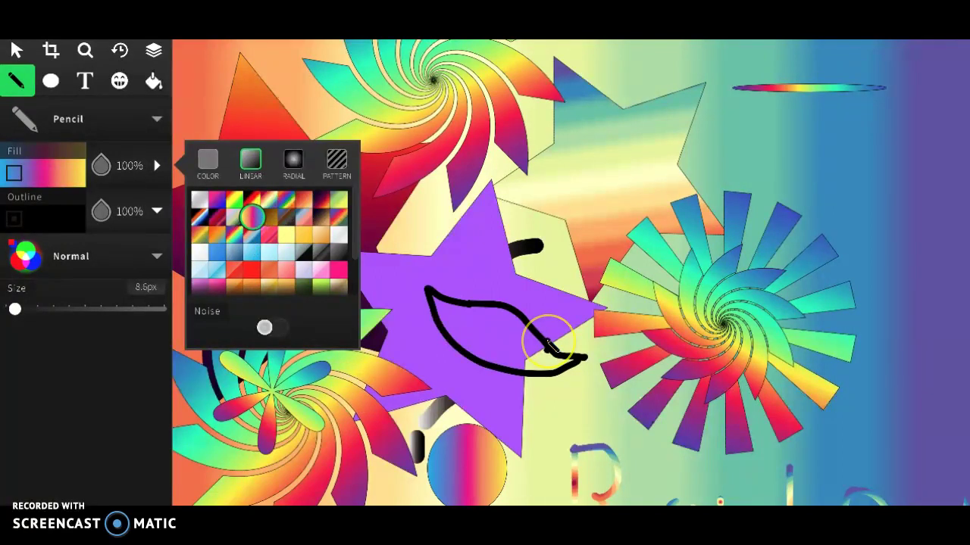
left_click(545, 353)
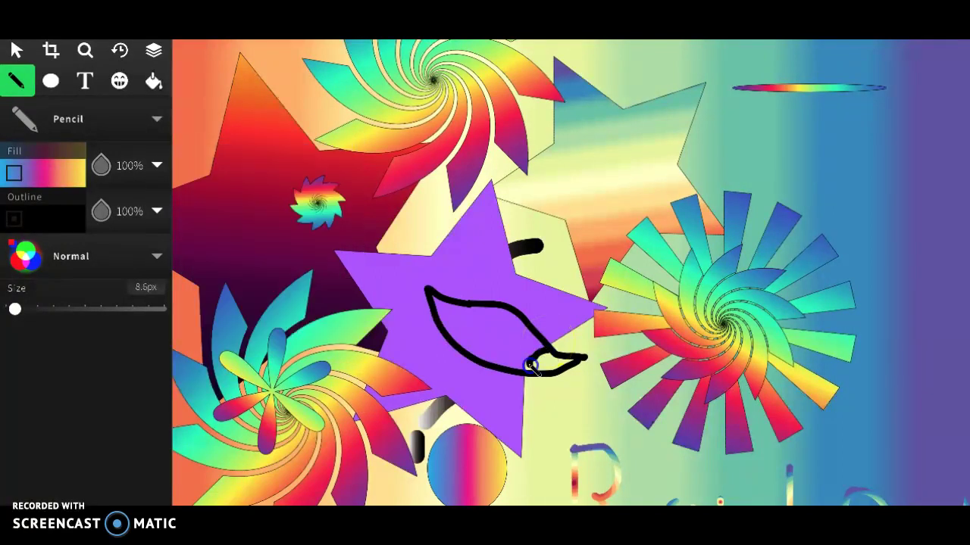
Set the pencil's outline to the blue-pink-yellow linear gradient and draw over the short stroke near the leaf's tip
left_click(40, 221)
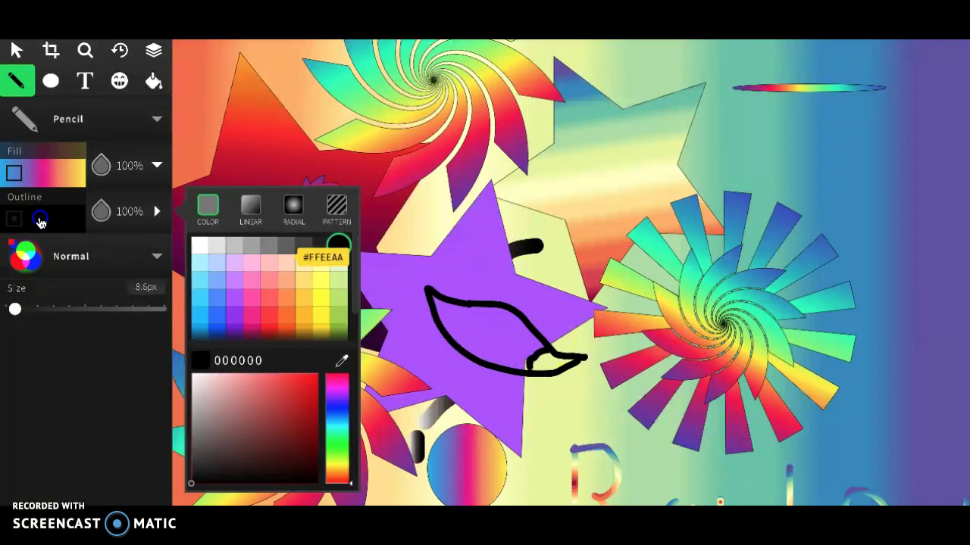
left_click(253, 207)
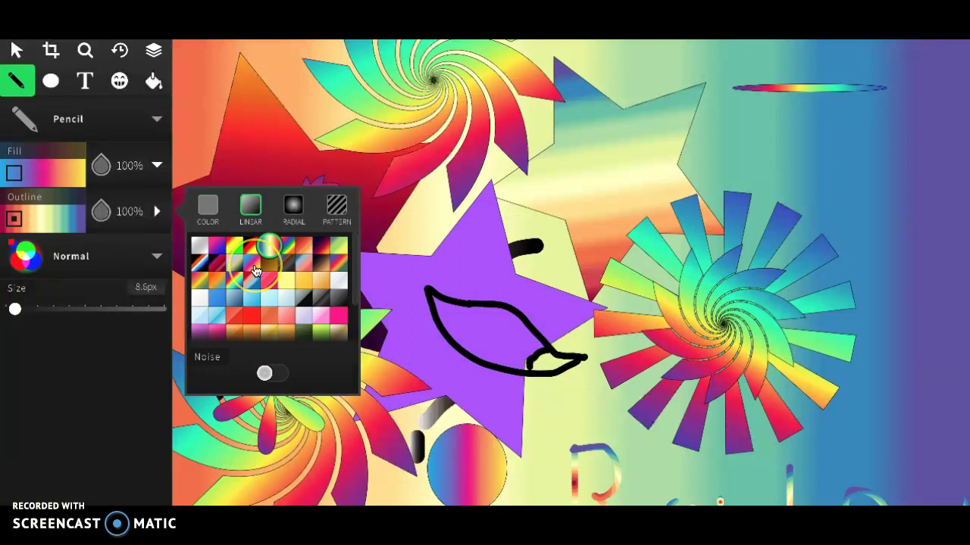
left_click(253, 264)
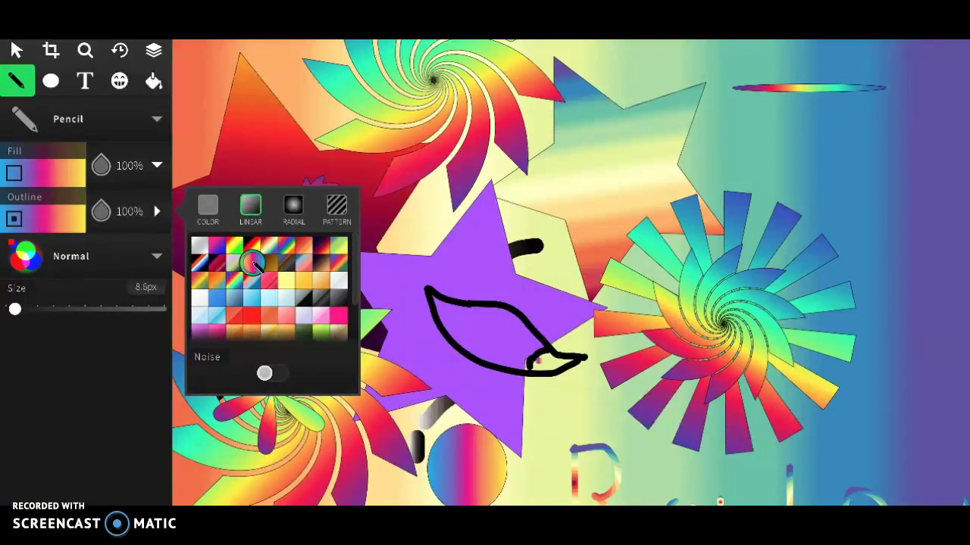
left_click(548, 356)
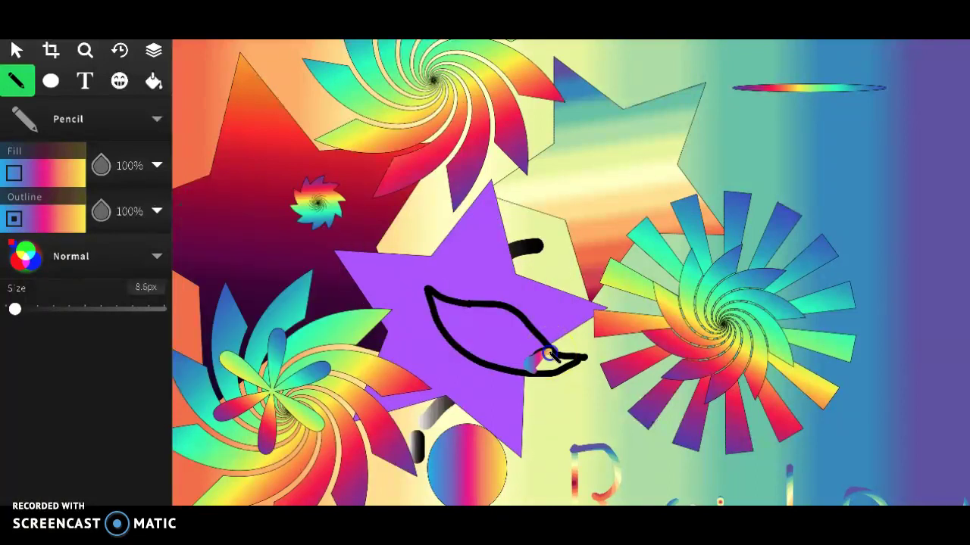
Draw a small filled blue-pink-yellow shape at the leaf's tip and a rounded blob on the purple band beyond the radial burst
left_click_drag(548, 354, 572, 363)
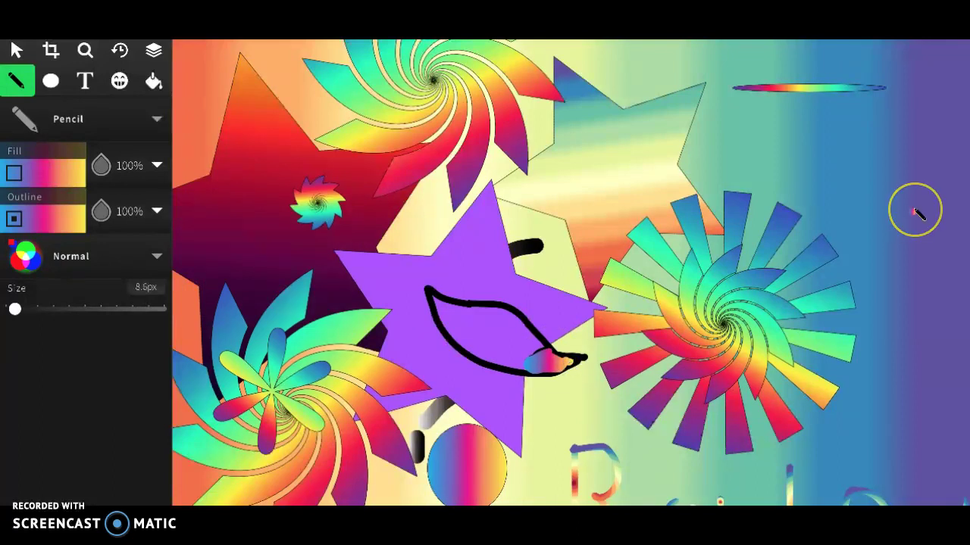
left_click_drag(917, 214, 914, 212)
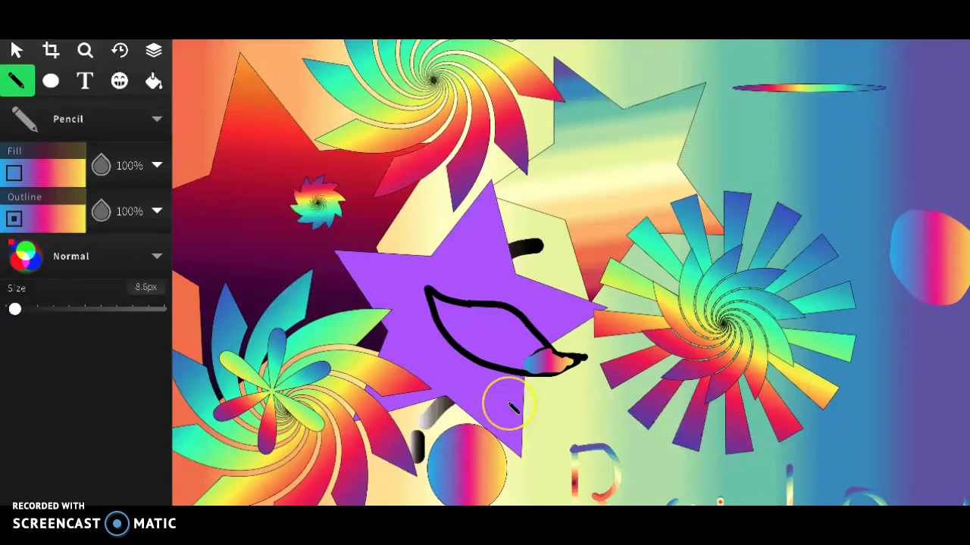
left_click(548, 429)
left_click(615, 80)
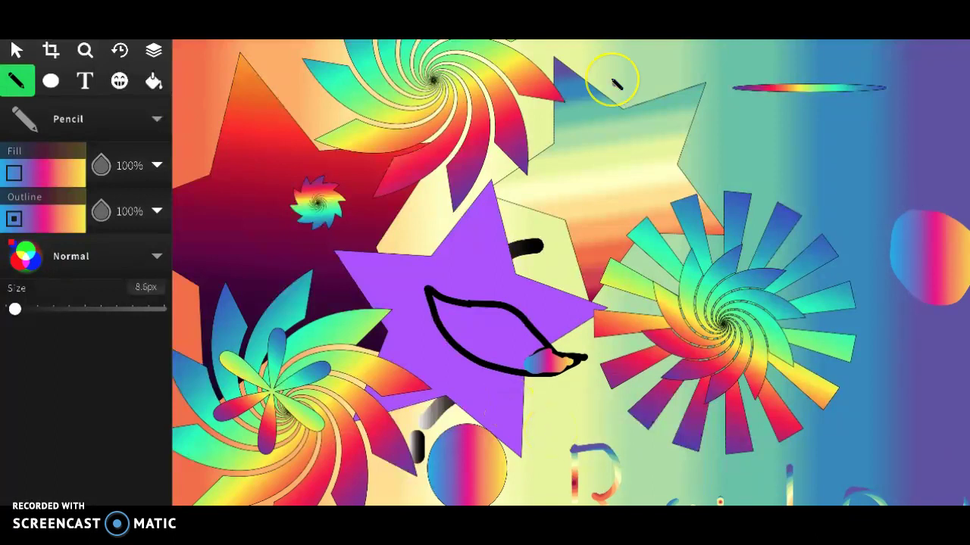
Draw large gradient blobs over the red star and the small flower, and two short lines above a smaller blob on the pastel star
left_click(265, 112)
mouse_move(266, 112)
left_mouse_down()
mouse_move(278, 113)
mouse_move(275, 127)
mouse_move(217, 212)
mouse_move(250, 93)
left_mouse_up()
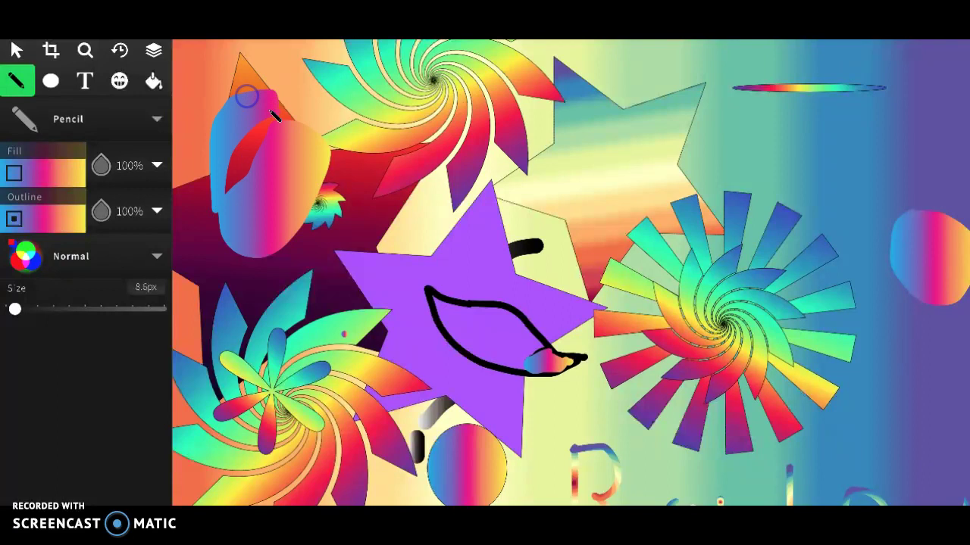
mouse_move(277, 329)
left_mouse_down()
mouse_move(254, 350)
mouse_move(250, 454)
mouse_move(327, 447)
mouse_move(275, 335)
left_mouse_up()
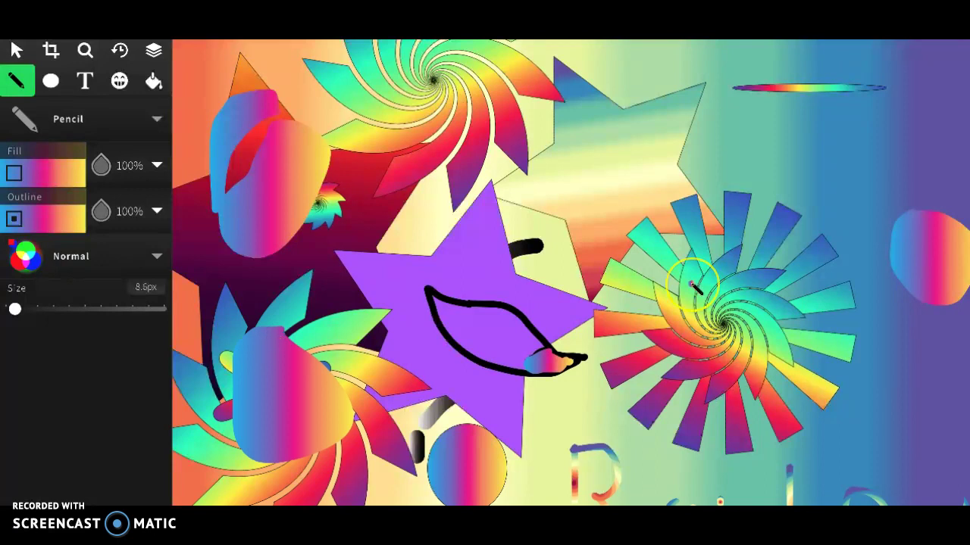
mouse_move(585, 145)
left_mouse_down()
mouse_move(610, 176)
mouse_move(571, 199)
mouse_move(557, 227)
mouse_move(577, 201)
left_mouse_up()
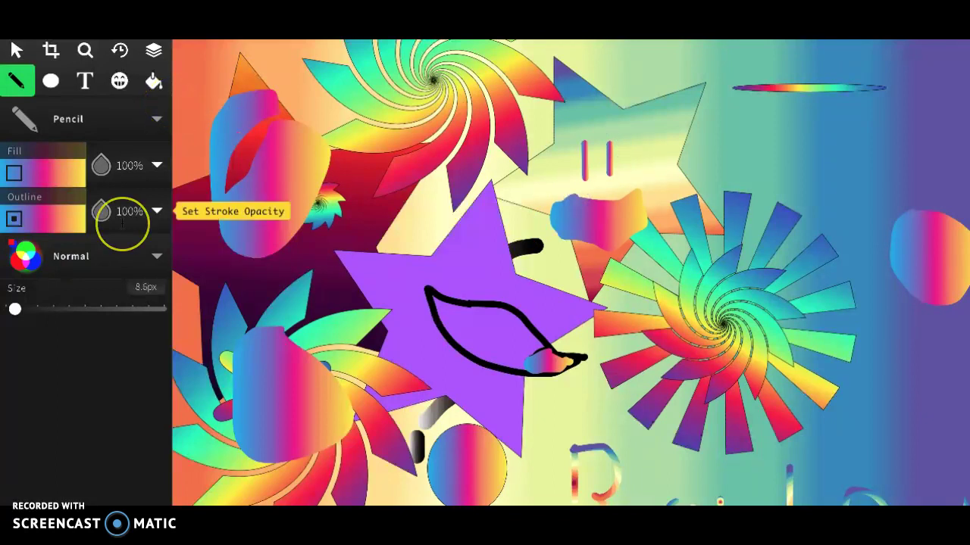
Set the pencil's outline to the silver-white linear gradient
left_click(123, 226)
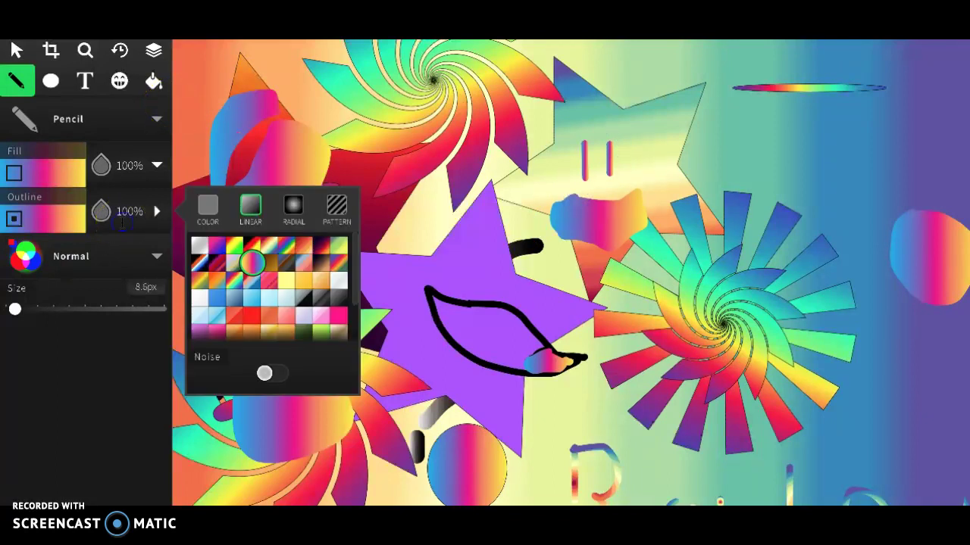
left_click(145, 213)
left_click_drag(147, 217, 120, 217)
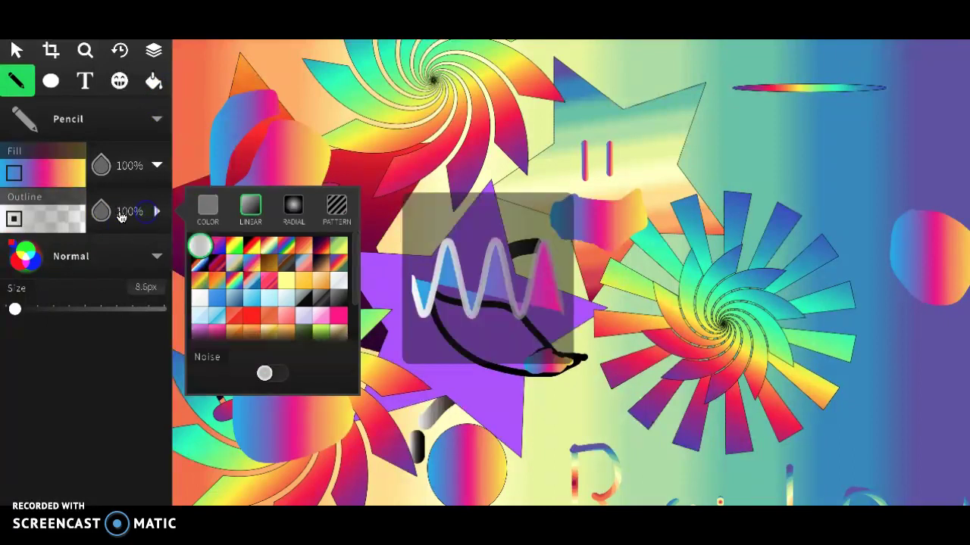
left_click(200, 249)
left_click(201, 250)
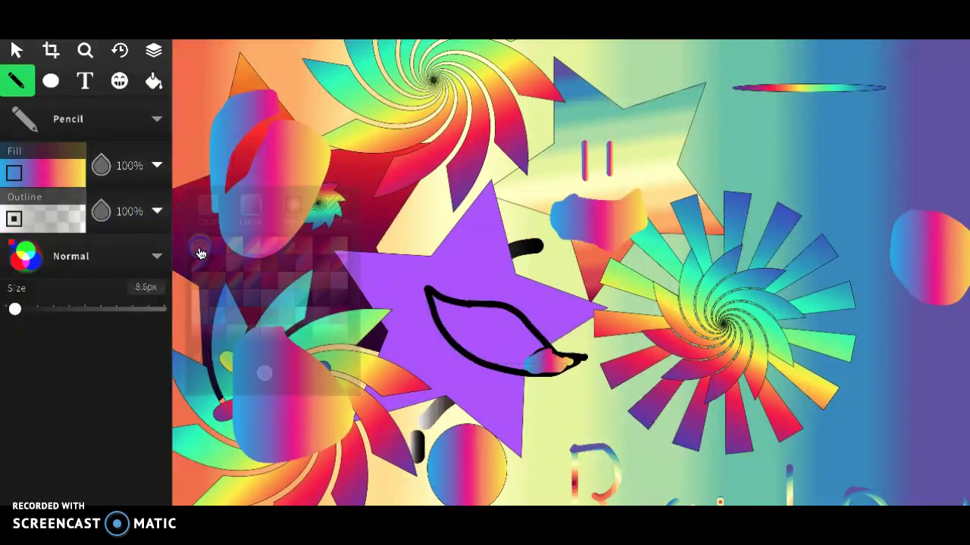
Set the pencil's fill to the silver-white linear gradient
left_click(72, 174)
left_click(72, 174)
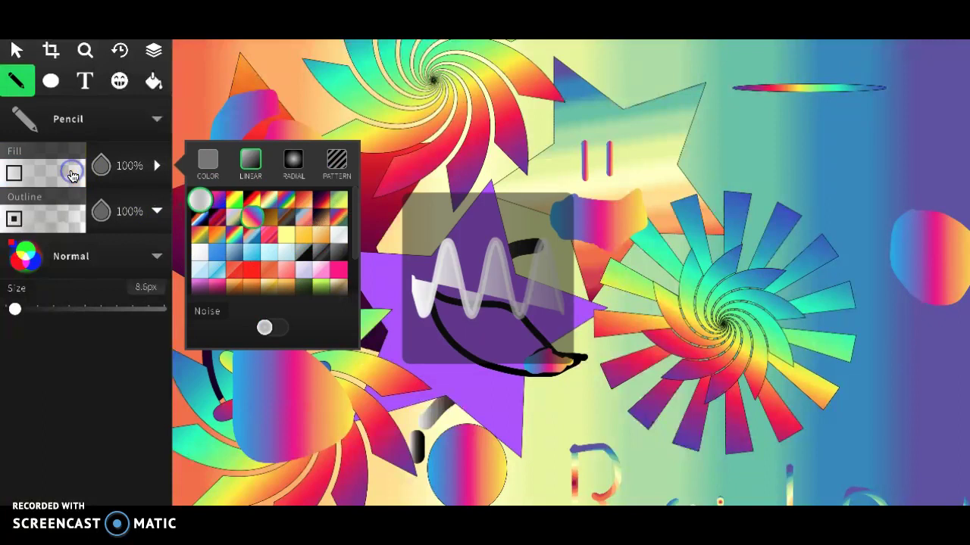
left_click(201, 200)
left_click(202, 200)
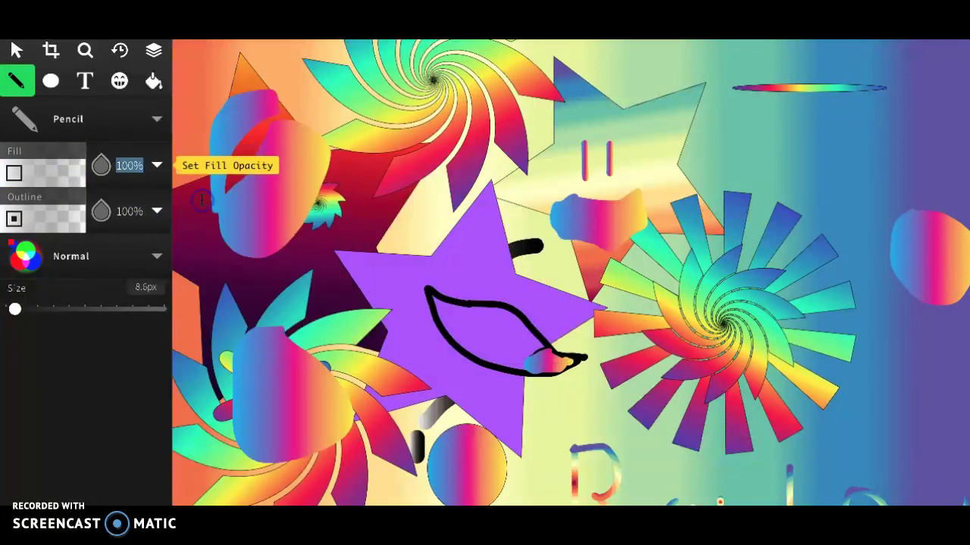
Set the pencil's fill opacity to 30%
key("BackSpace")
type("2")
key("Return")
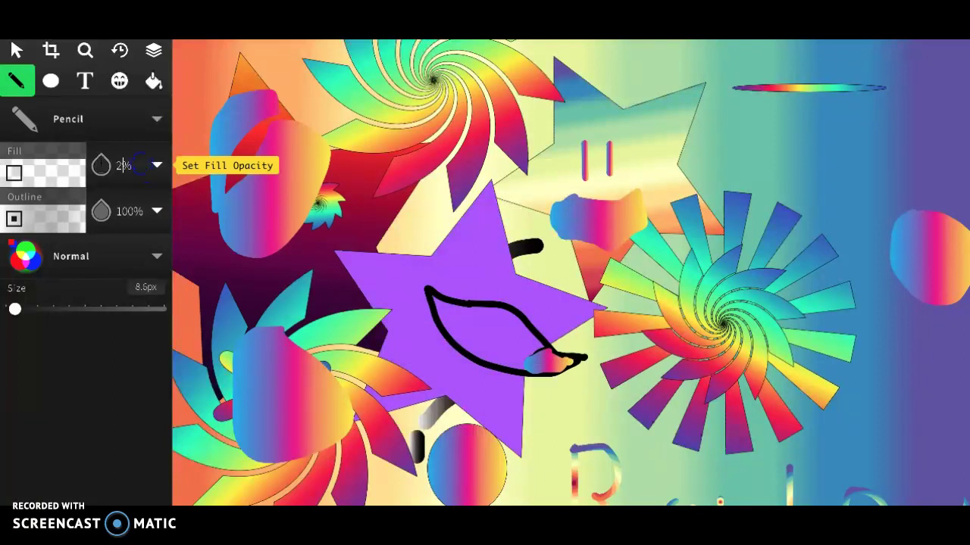
type("6")
key("XF86AudioLowerVolume")
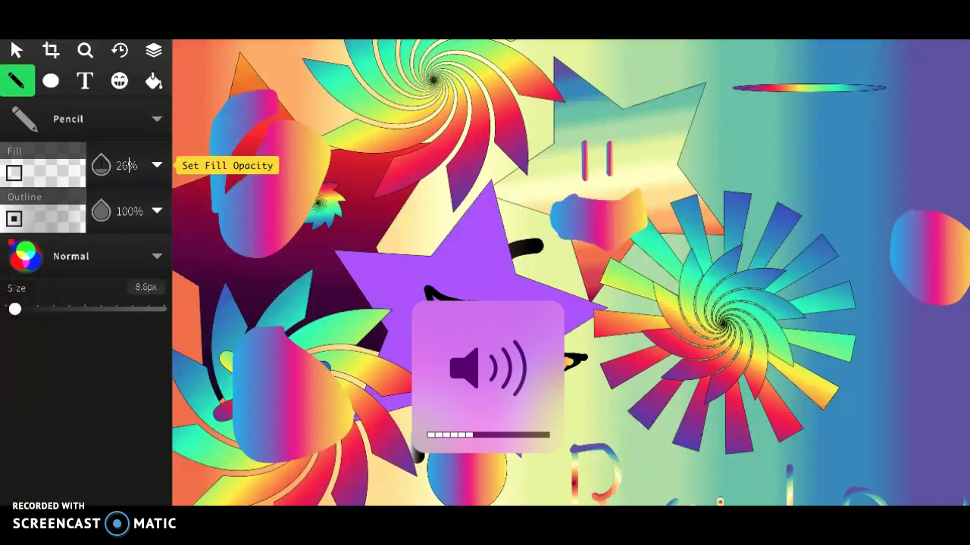
key("BackSpace")
key("BackSpace")
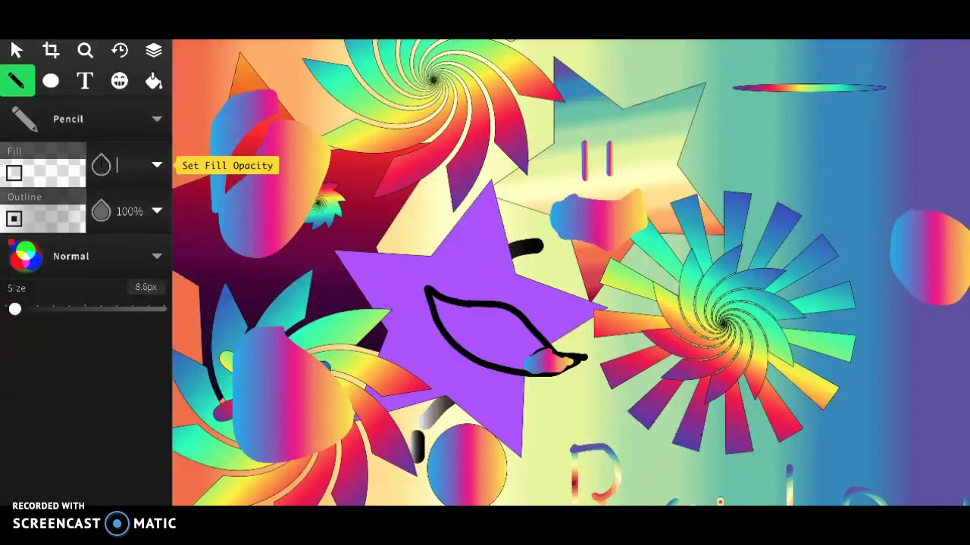
type("30")
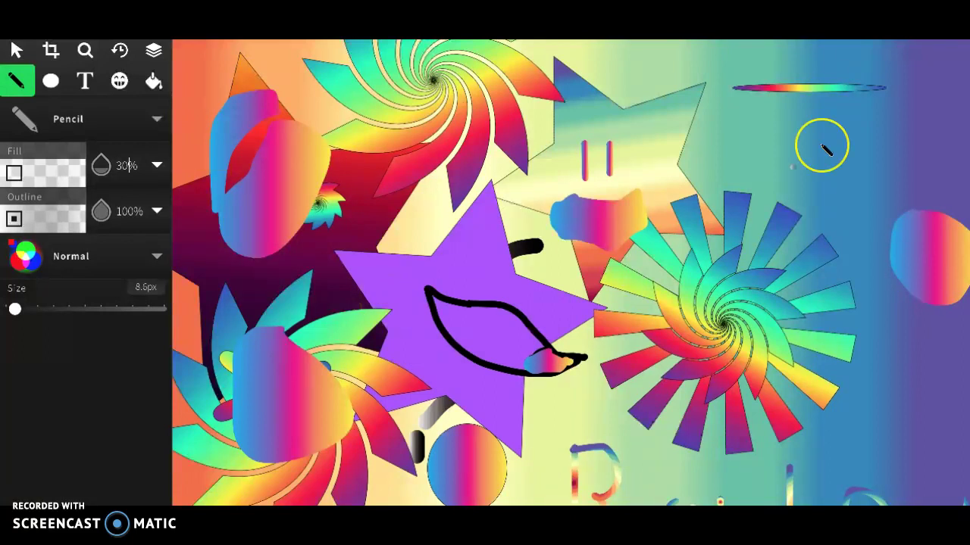
Draw a silver circle, two upright strokes and a curved sliver around the gradient blob on the blue-purple area, and handwrite "why" across the purple star
left_click_drag(822, 146, 867, 209)
mouse_move(822, 146)
left_mouse_down()
mouse_move(813, 169)
mouse_move(809, 159)
mouse_move(816, 183)
left_mouse_up()
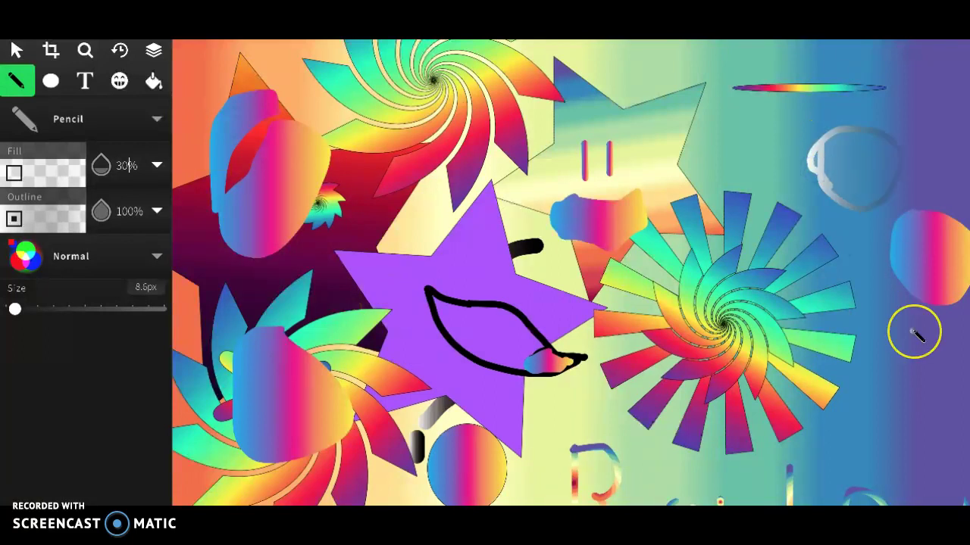
left_click_drag(880, 432, 900, 333)
left_click_drag(919, 432, 923, 368)
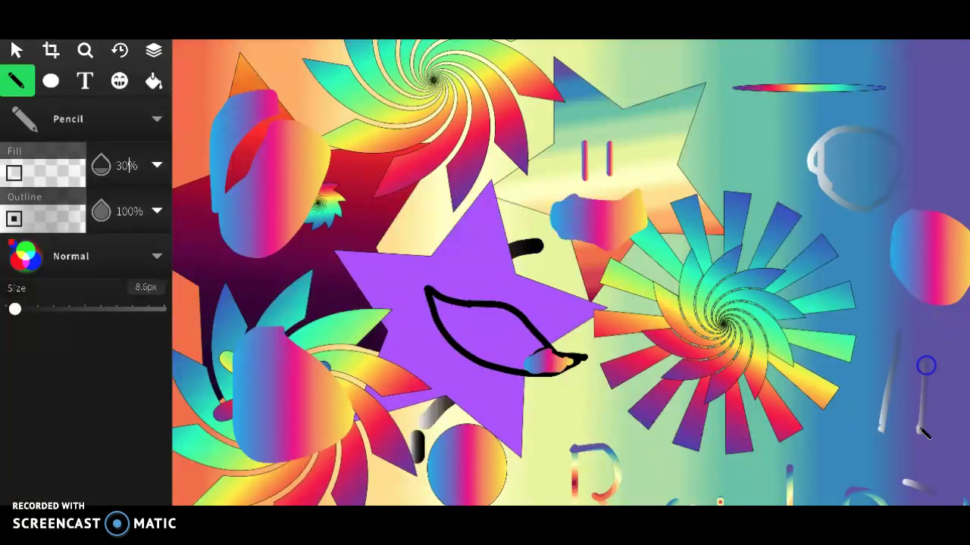
left_click_drag(802, 438, 936, 494)
left_click_drag(803, 441, 935, 494)
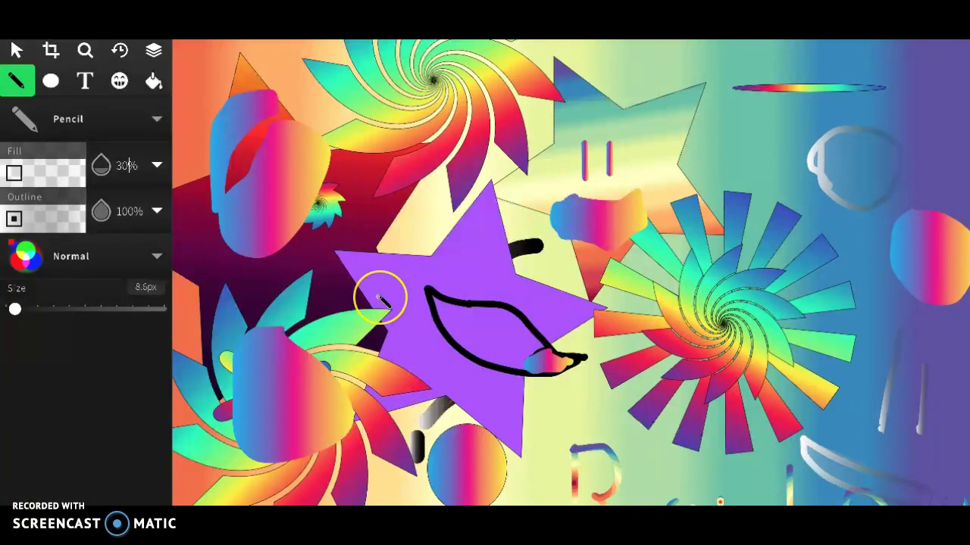
mouse_move(381, 298)
left_mouse_down()
mouse_move(411, 347)
mouse_move(452, 285)
mouse_move(463, 354)
mouse_move(516, 345)
mouse_move(482, 400)
left_mouse_up()
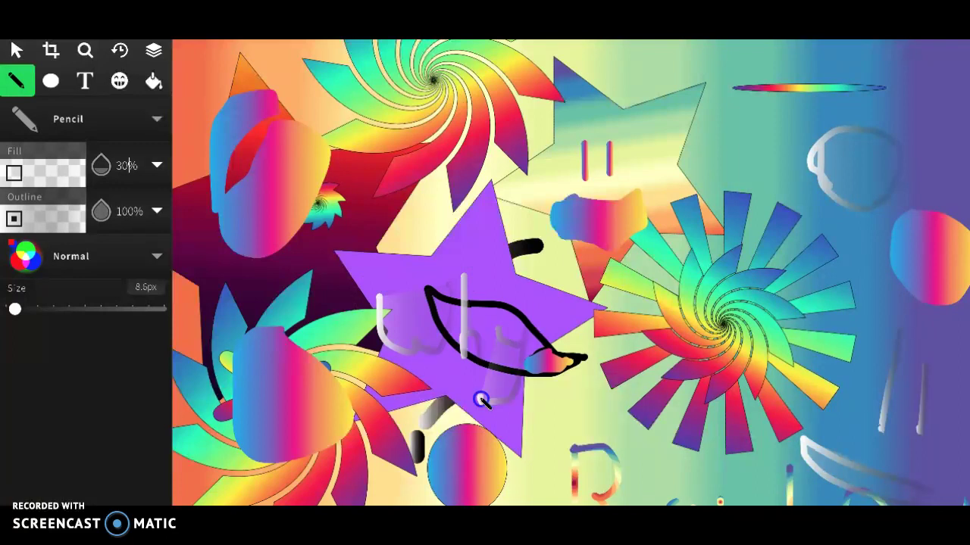
Set the pencil's outline to the grey-to-black linear gradient
left_click(52, 199)
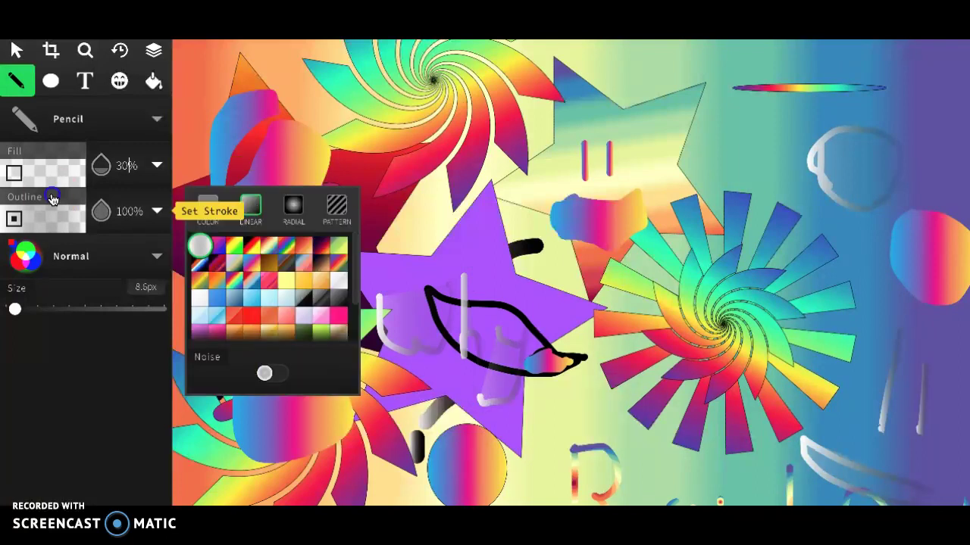
left_click(53, 199)
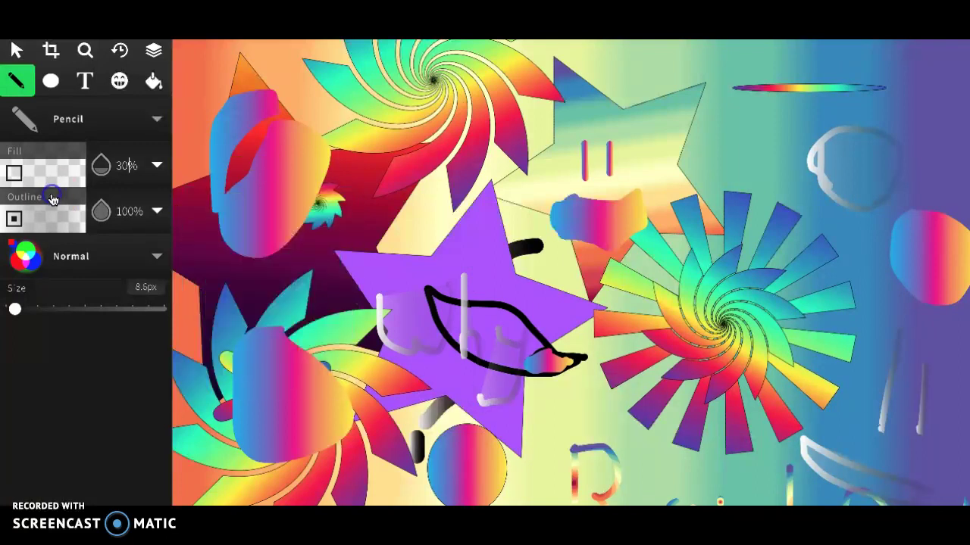
left_click(52, 227)
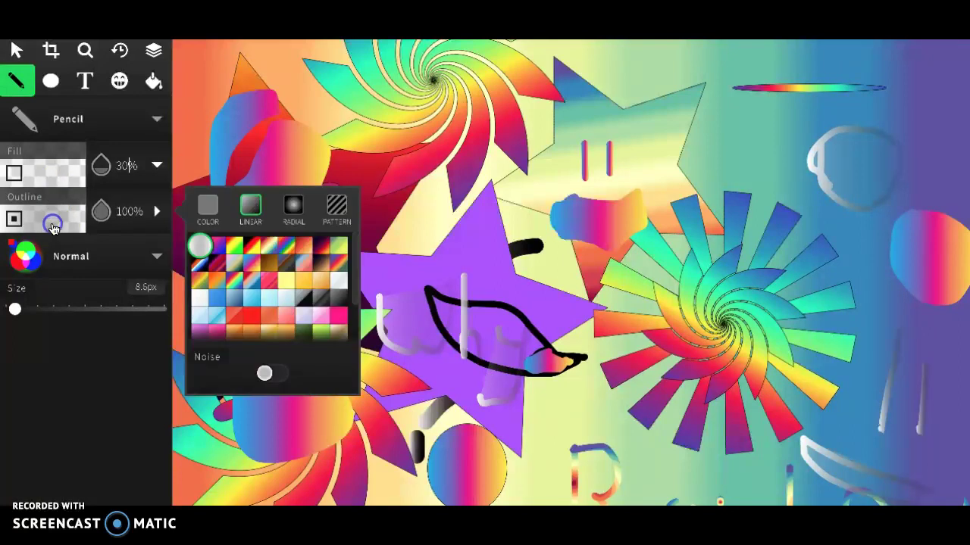
left_click(53, 225)
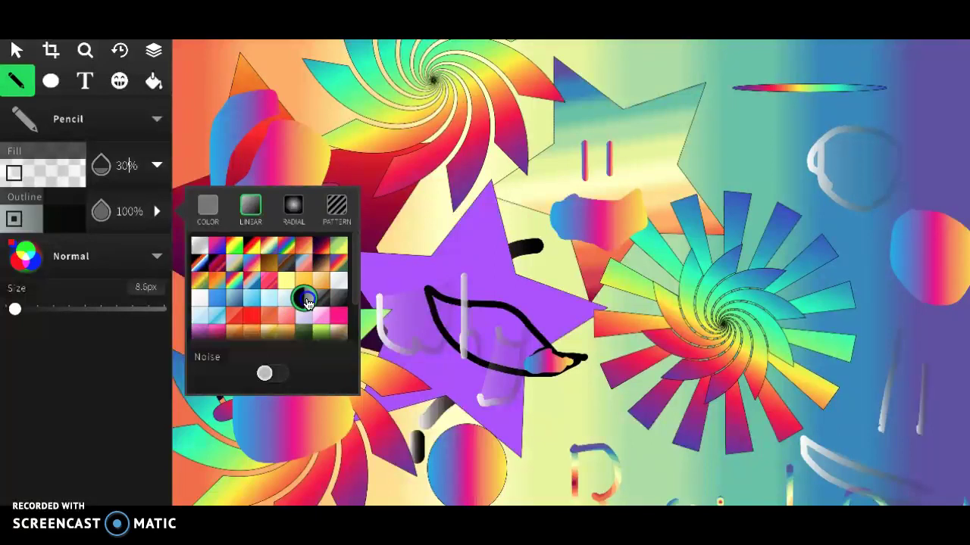
left_click(307, 303)
Set the pencil's fill to the grey-and-black linear gradient, and replace it with solid black 000000
left_click(53, 174)
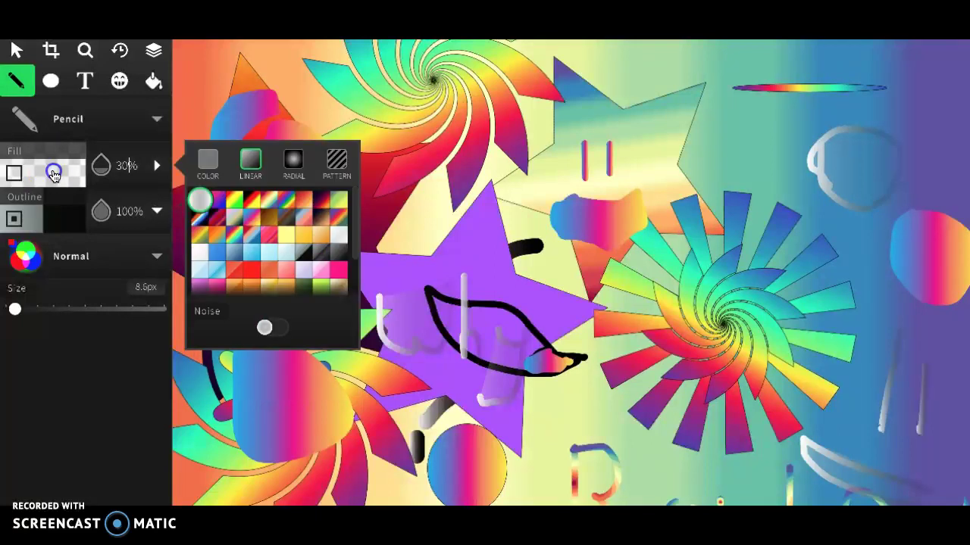
left_click(301, 253)
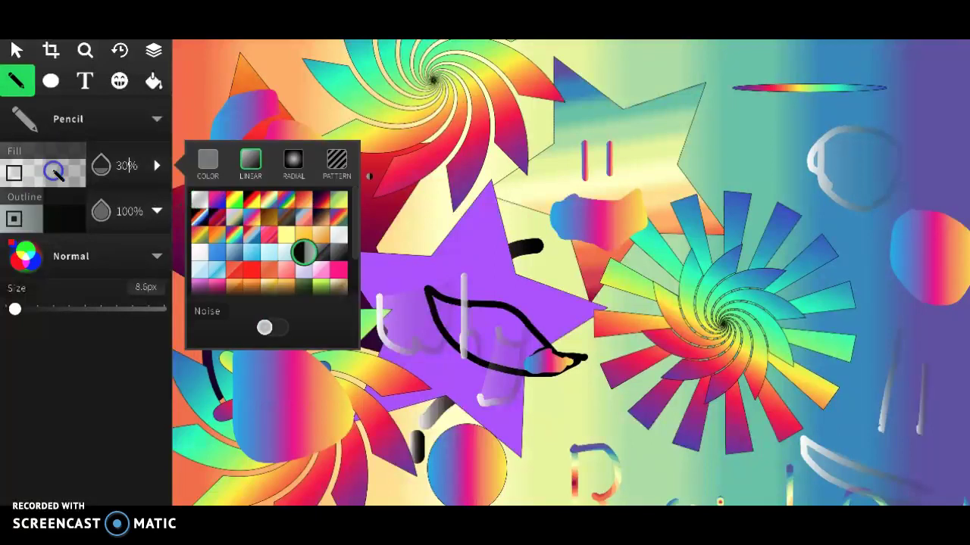
left_click(301, 254)
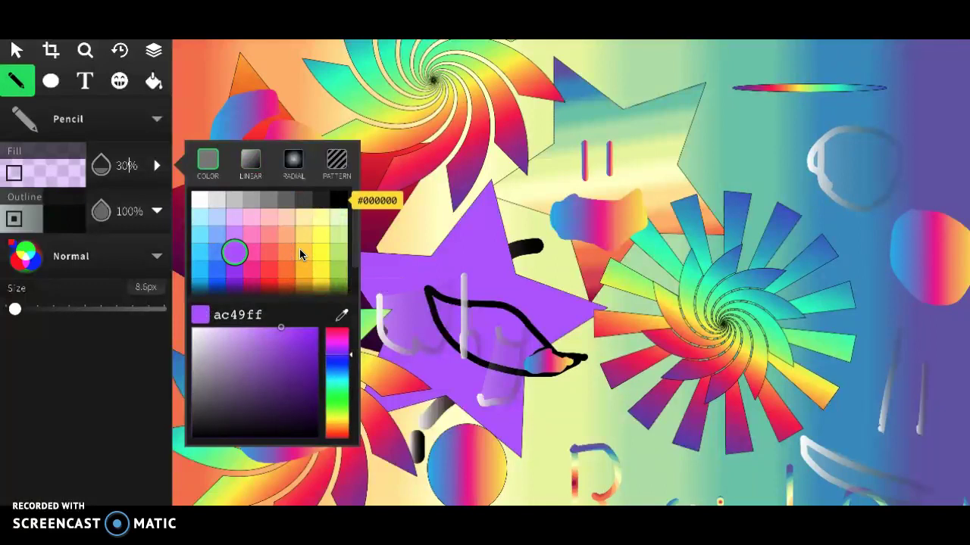
left_click(214, 158)
left_click(338, 198)
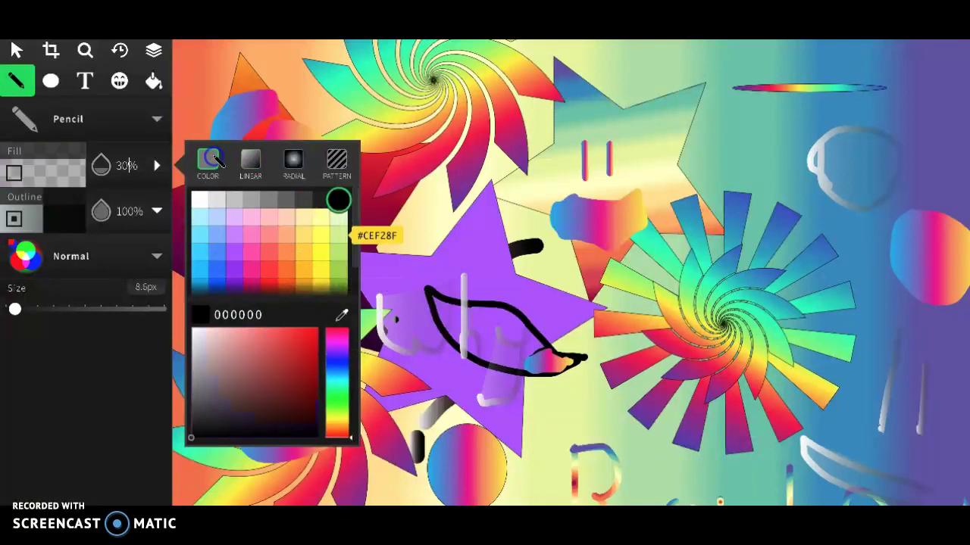
Handwrite "why" over the gradient circle below the purple star and "I dont know" across the lower part of the radial burst
mouse_move(415, 494)
left_mouse_down()
mouse_move(486, 480)
mouse_move(495, 500)
mouse_move(501, 492)
left_mouse_up()
left_click_drag(490, 455, 546, 497)
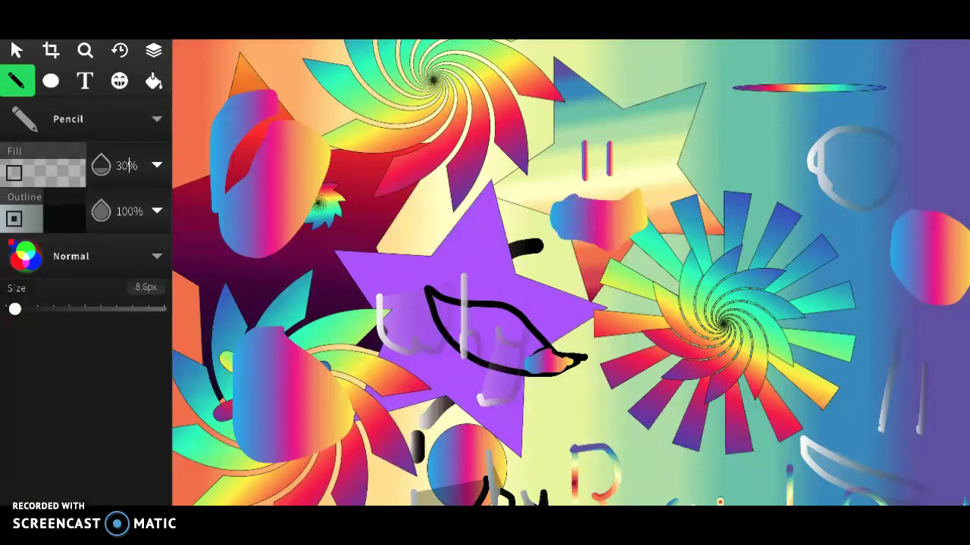
left_click_drag(570, 402, 574, 444)
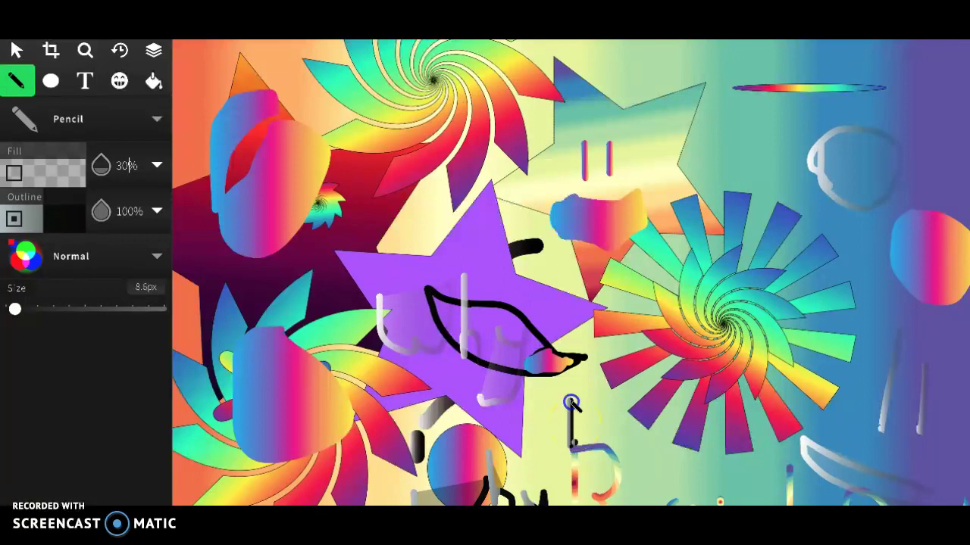
left_click_drag(572, 401, 602, 433)
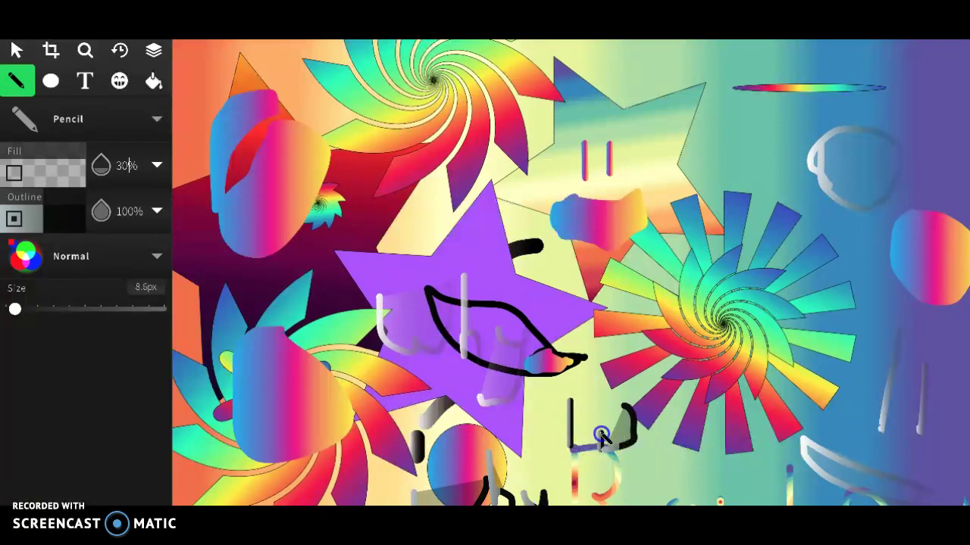
mouse_move(640, 368)
left_mouse_down()
mouse_move(640, 456)
mouse_move(603, 451)
left_mouse_up()
left_click(680, 449)
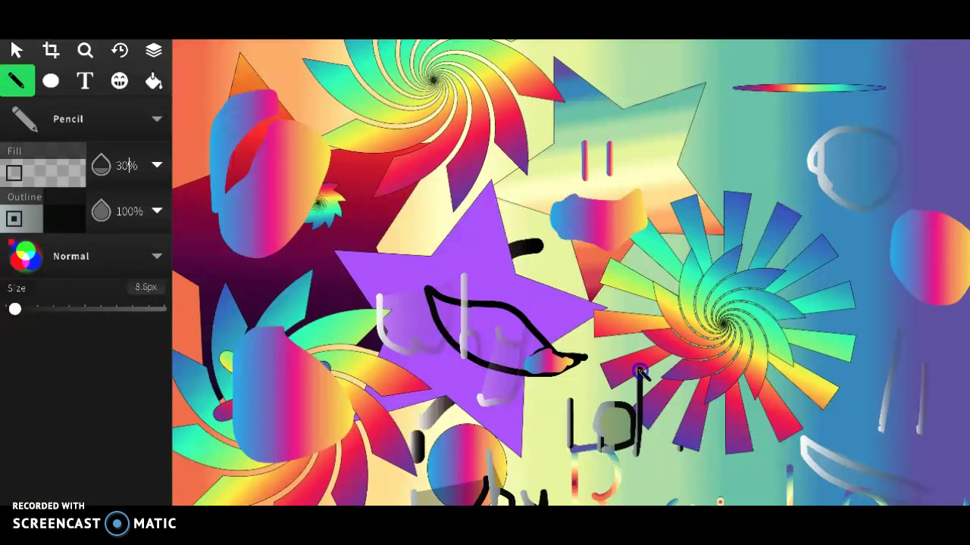
left_click_drag(676, 434, 682, 448)
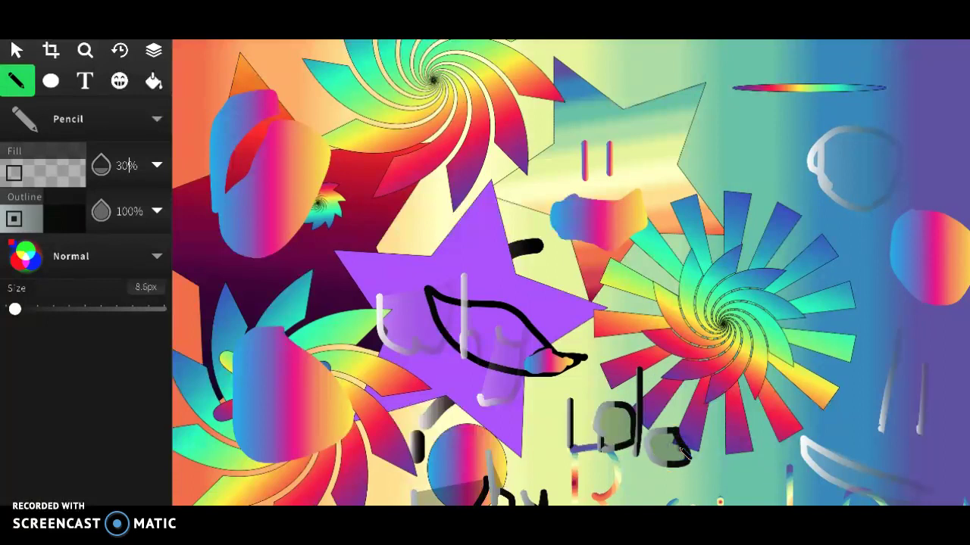
left_click(675, 431)
mouse_move(704, 464)
left_mouse_down()
mouse_move(703, 478)
mouse_move(736, 471)
mouse_move(755, 384)
left_mouse_up()
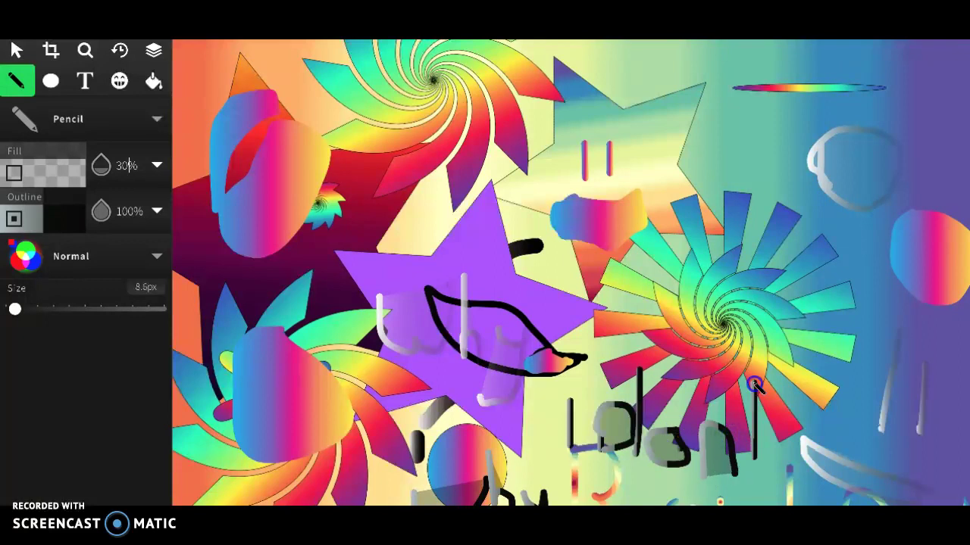
left_click_drag(782, 433, 746, 431)
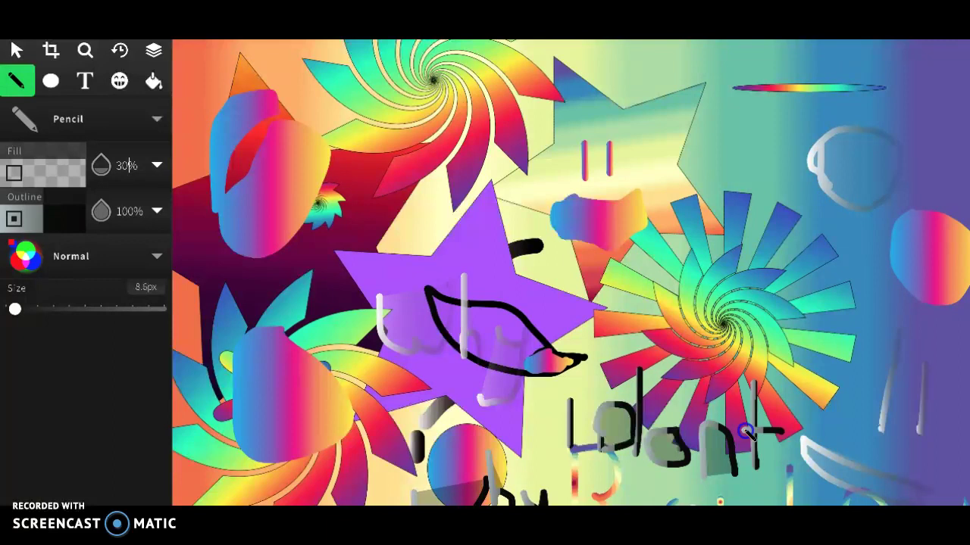
mouse_move(817, 388)
left_mouse_down()
mouse_move(812, 461)
mouse_move(847, 434)
mouse_move(852, 476)
mouse_move(890, 477)
mouse_move(922, 457)
mouse_move(954, 485)
mouse_move(968, 458)
left_mouse_up()
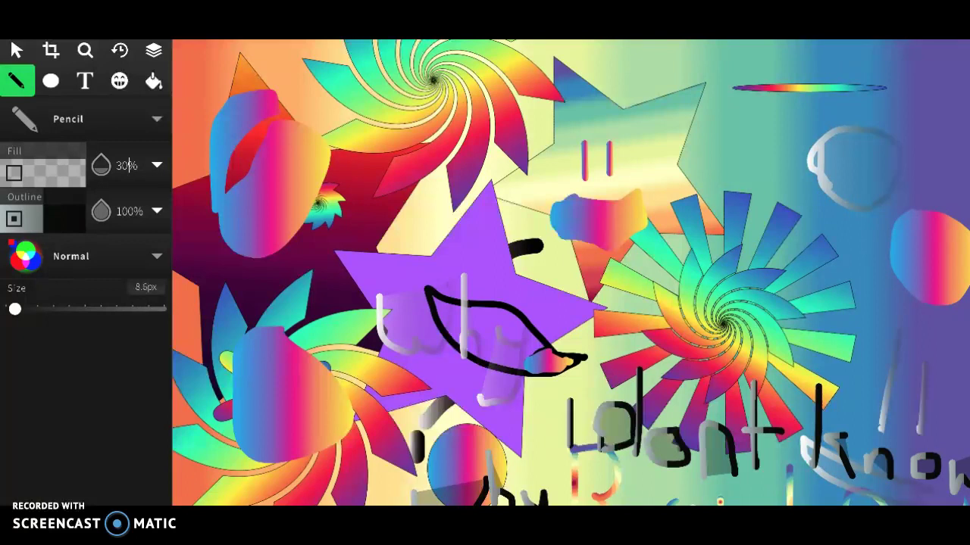
key("Escape")
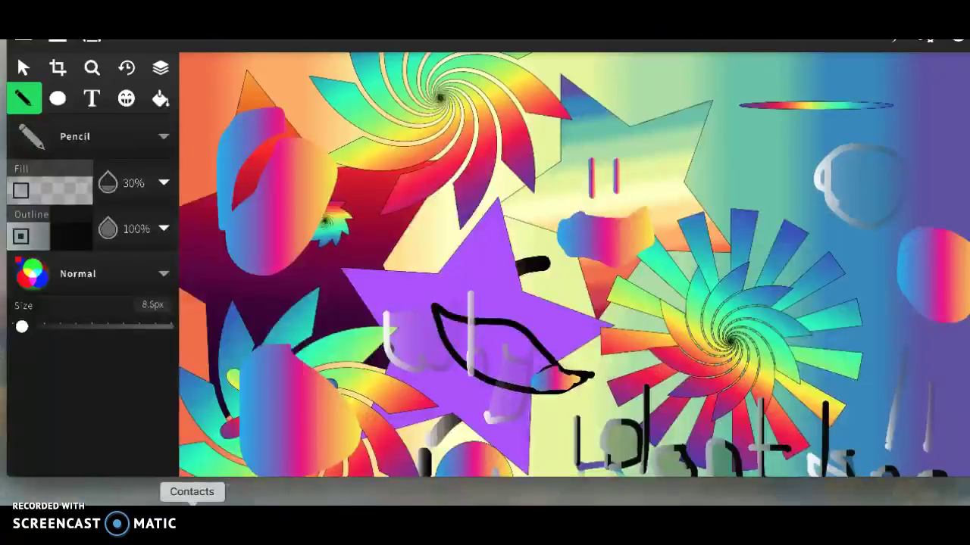